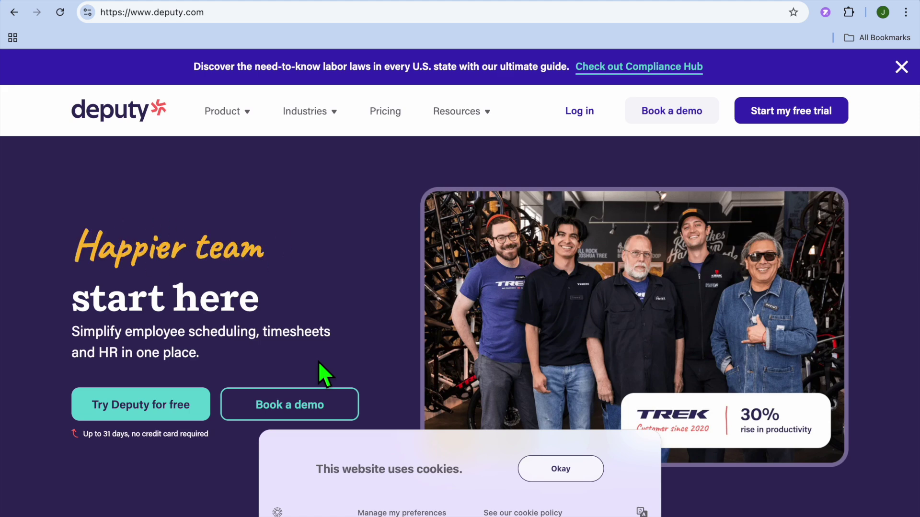
# On the Deputy sign-up page, choose to set up a new business and start on the business name.
pyautogui.scroll(-1, 318, 360)
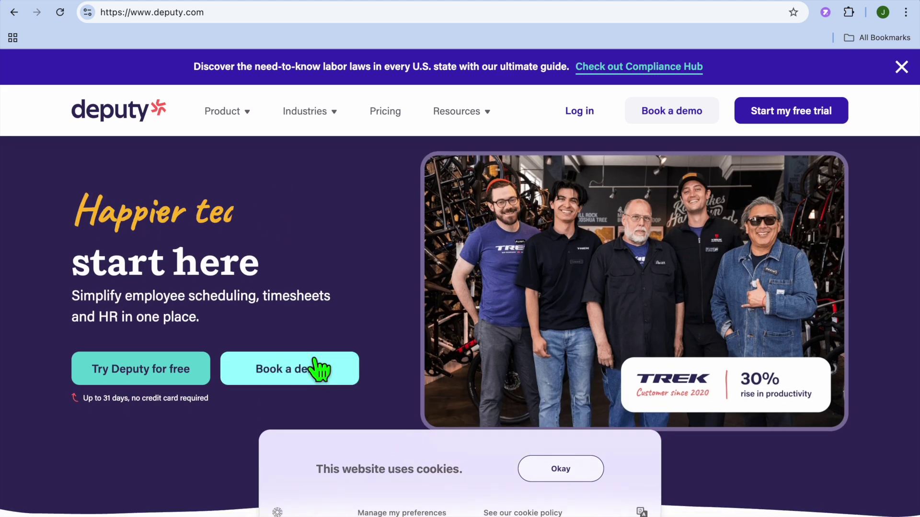
pyautogui.scroll(-1, 318, 361)
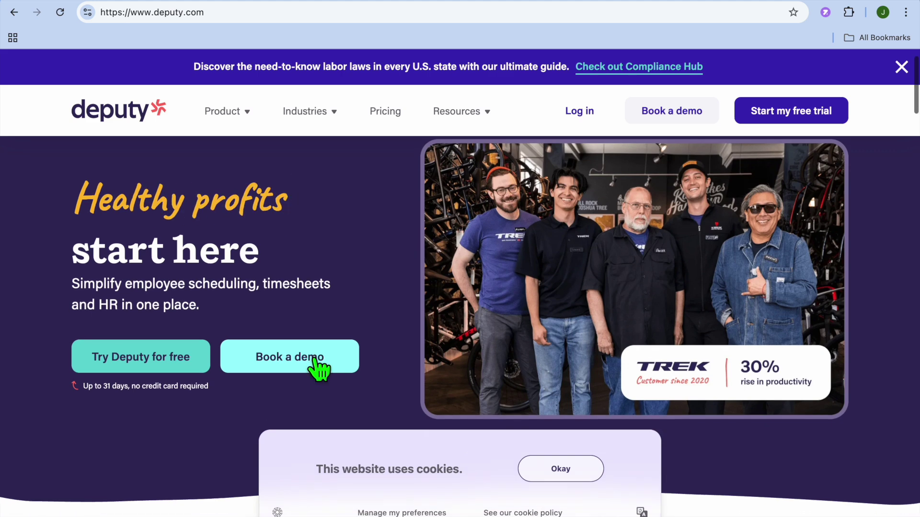
pyautogui.scroll(-1, 315, 364)
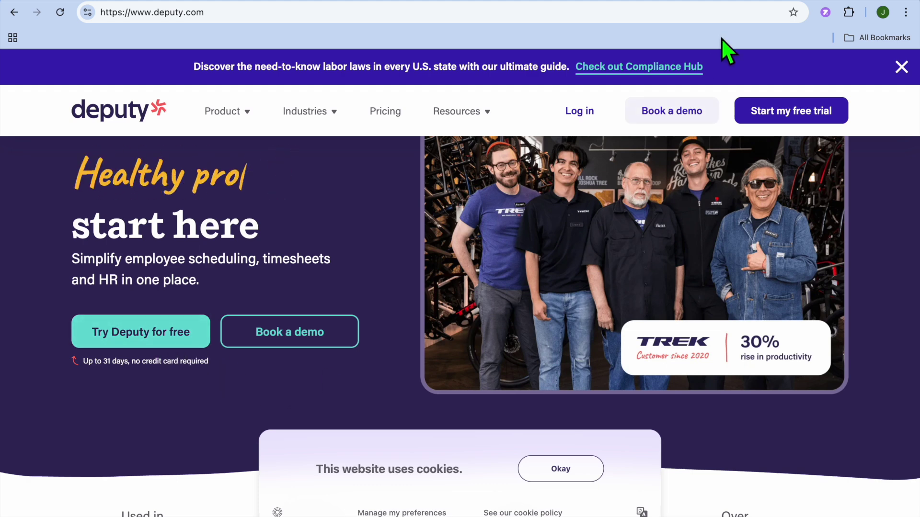
pyautogui.click(746, 4)
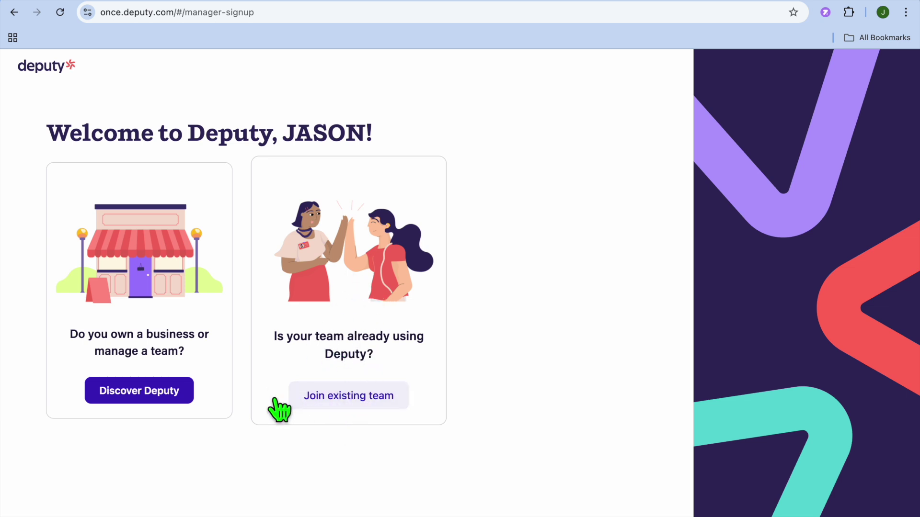
pyautogui.click(136, 407)
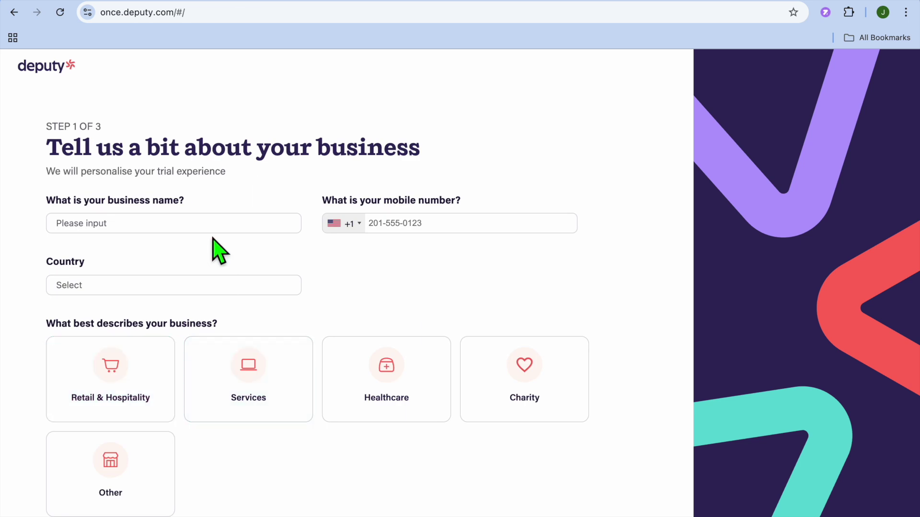
pyautogui.click(169, 230)
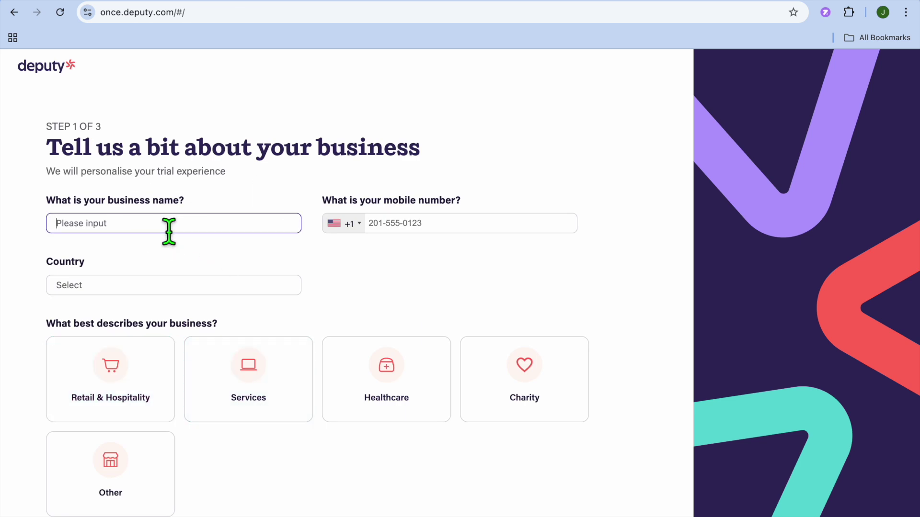
# Enter the business name, fill in the saved mobile number, and set the country to United States.
pyautogui.write('JASON TUTORIALS')
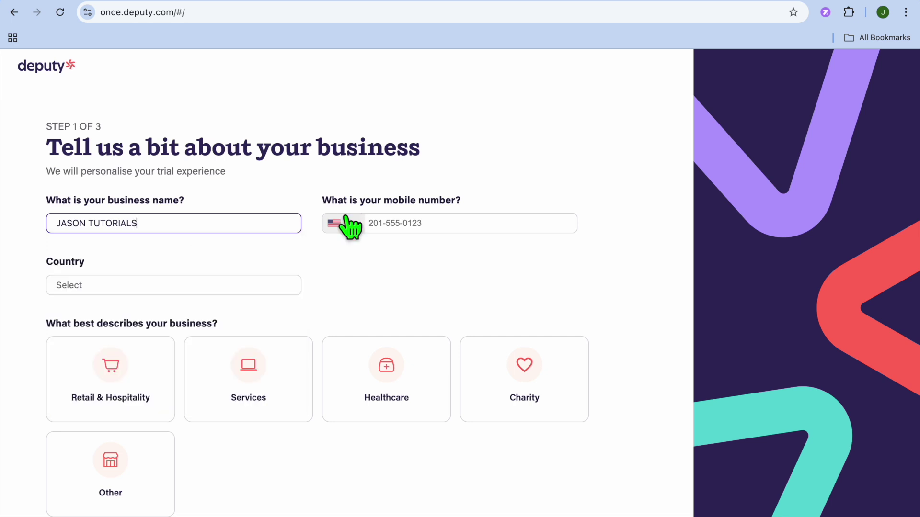
pyautogui.click(422, 228)
pyautogui.click(435, 262)
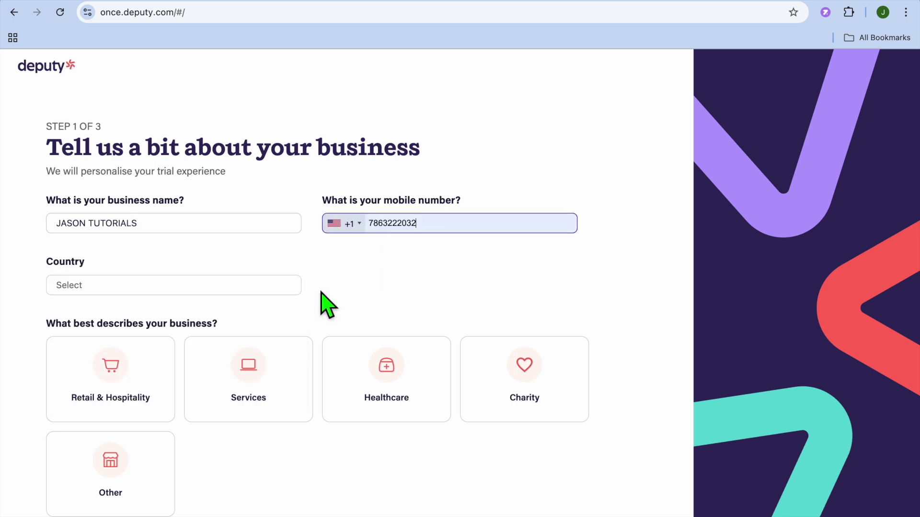
pyautogui.click(194, 293)
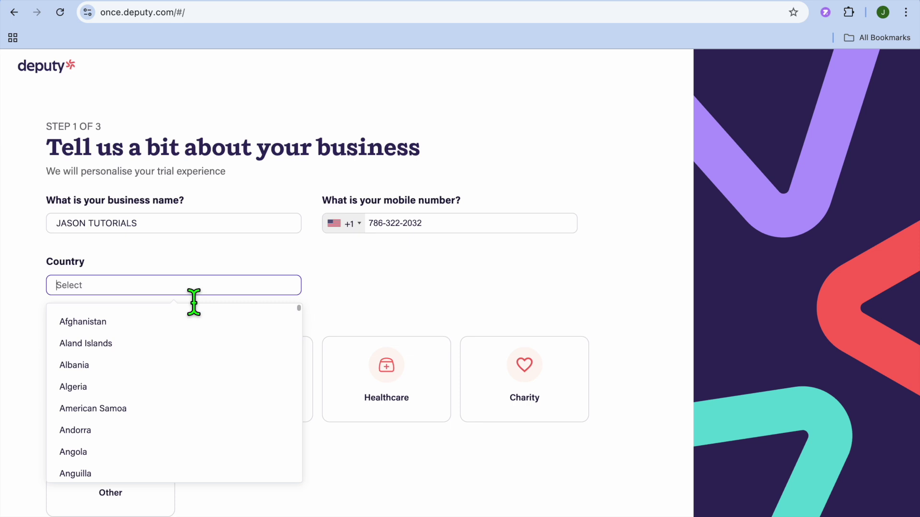
pyautogui.write('UN')
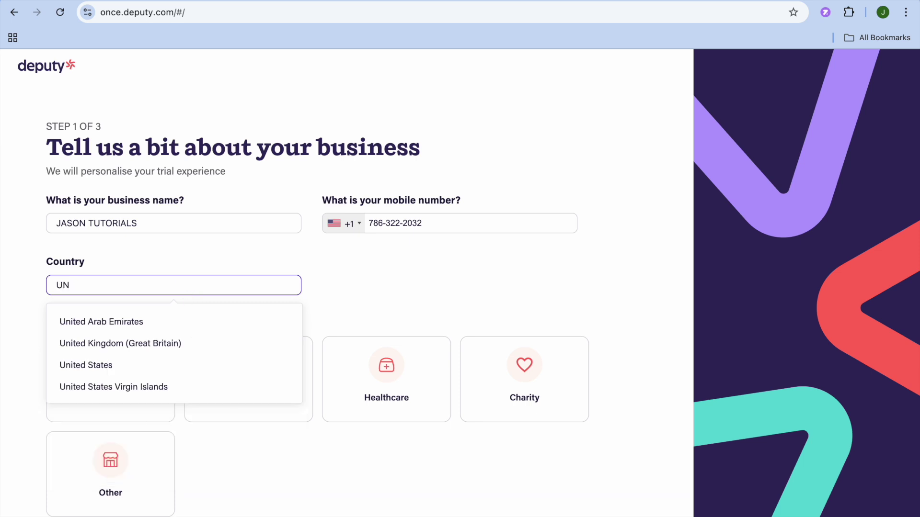
pyautogui.click(158, 366)
pyautogui.click(234, 386)
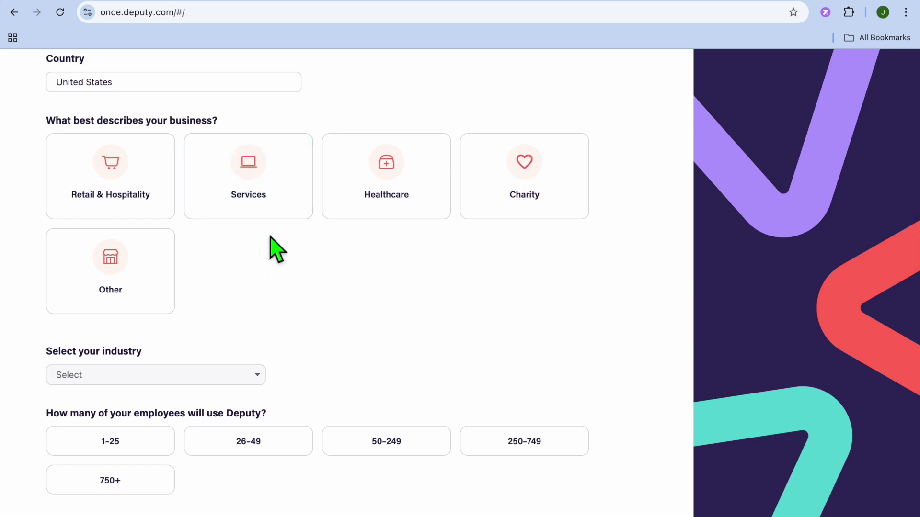
# Describe the business as Services, Professional services, with 1–25 employees, and continue.
pyautogui.click(259, 199)
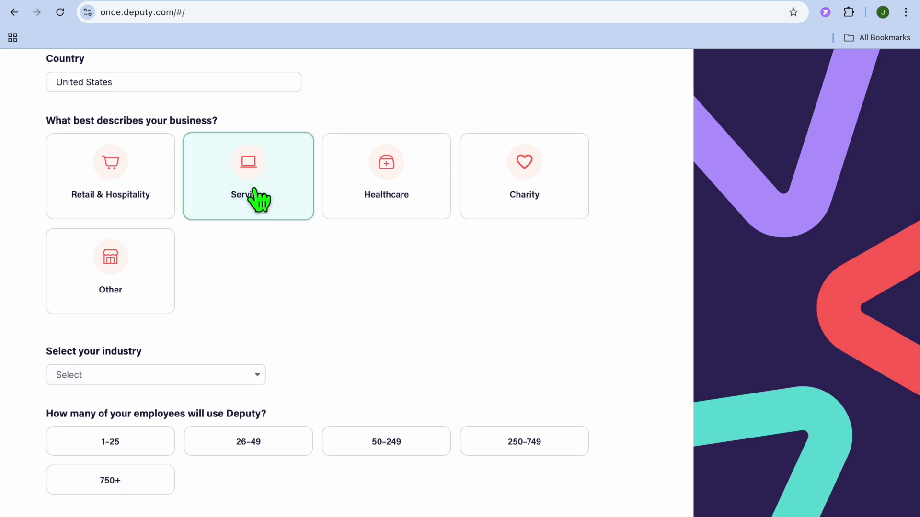
pyautogui.click(247, 320)
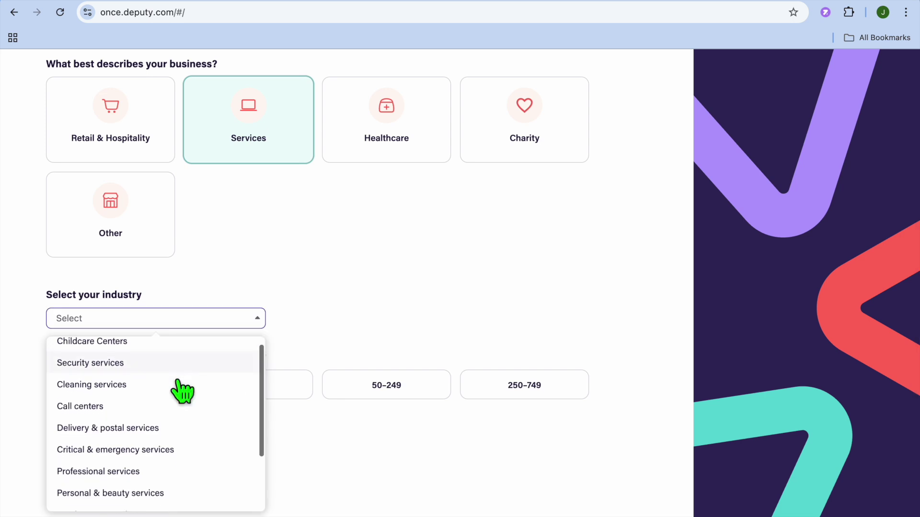
pyautogui.scroll(-1, 182, 392)
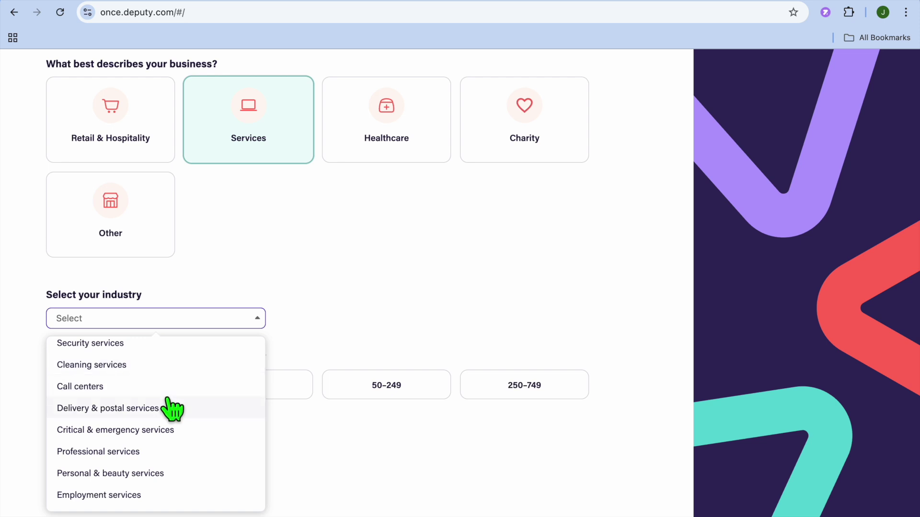
pyautogui.scroll(-3, 170, 409)
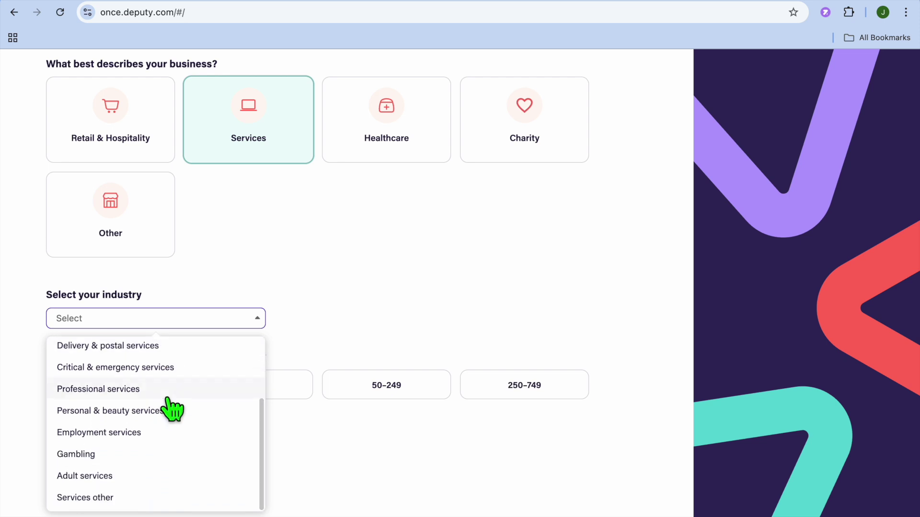
pyautogui.click(148, 393)
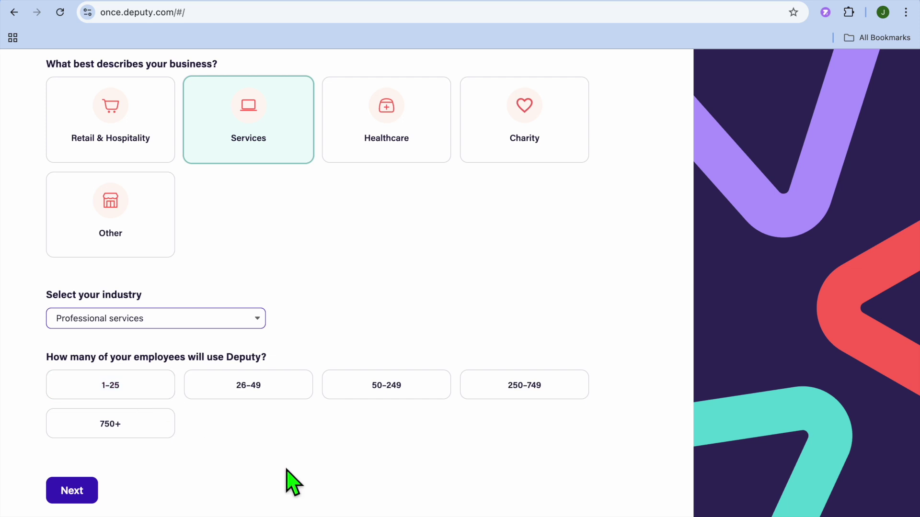
pyautogui.click(159, 396)
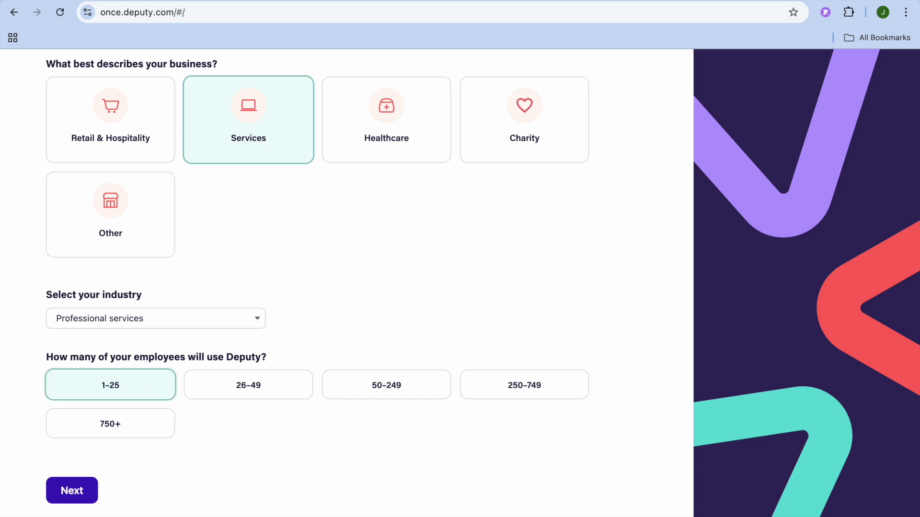
pyautogui.click(72, 496)
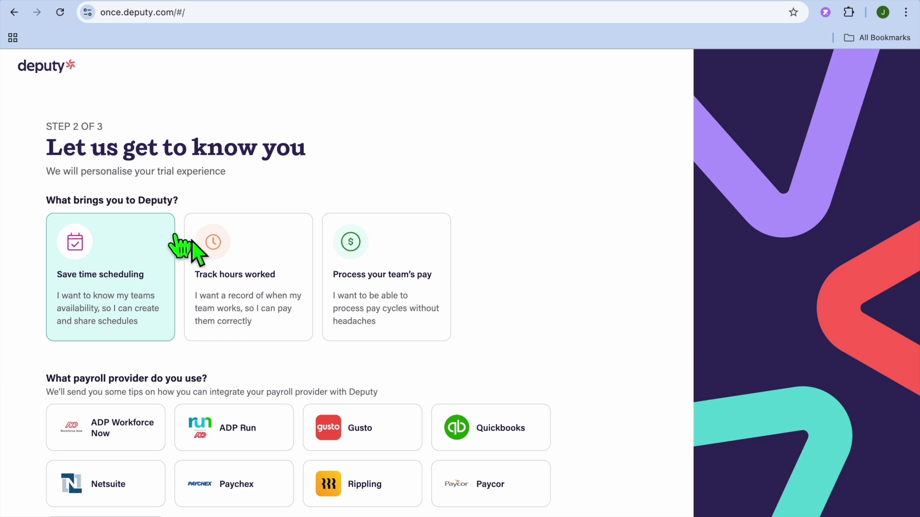
# Choose 'Save time scheduling' as the reason and Quickbooks as the payroll provider, then continue.
pyautogui.scroll(-3, 205, 252)
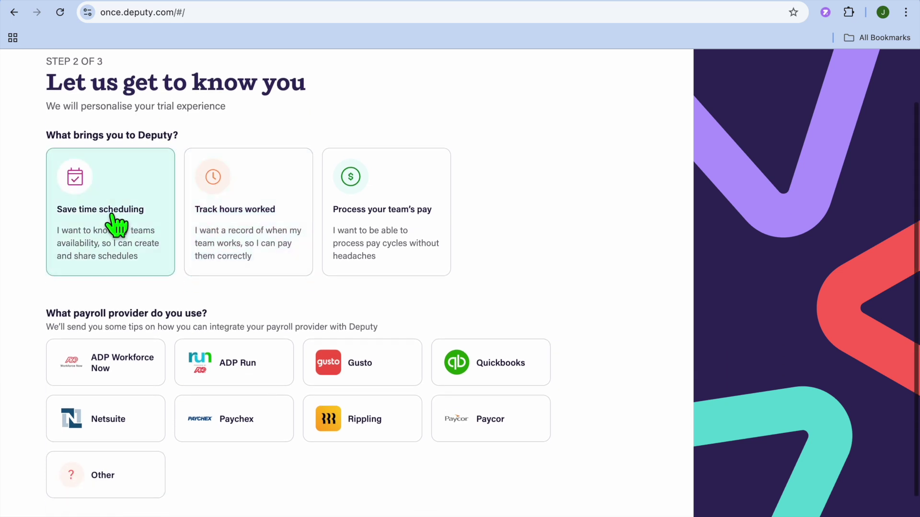
pyautogui.click(288, 231)
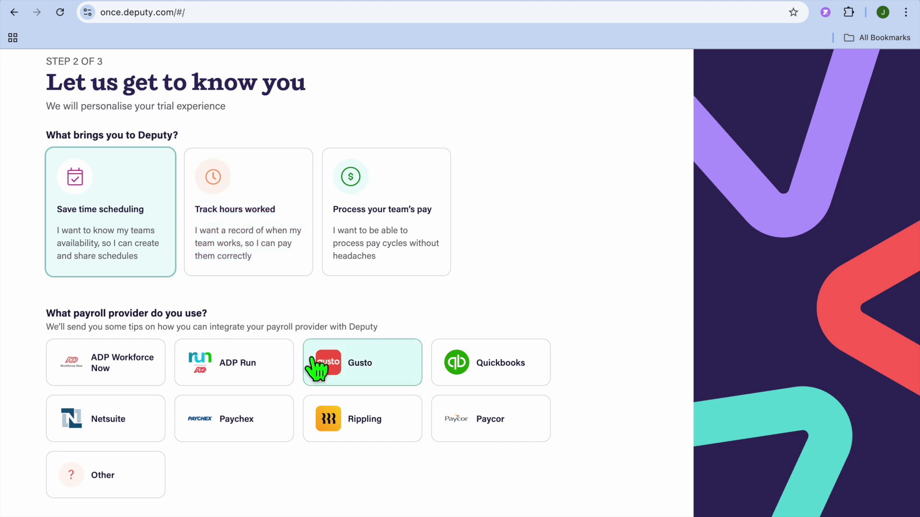
pyautogui.scroll(-2, 318, 368)
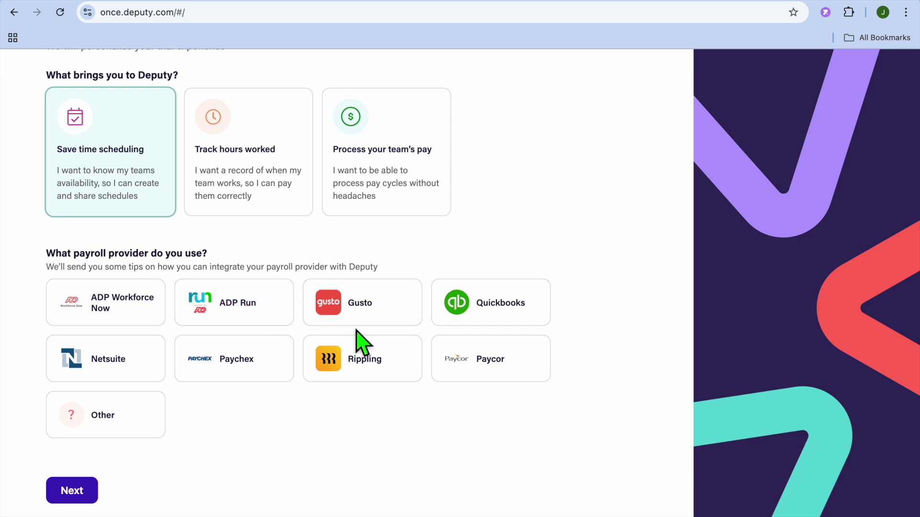
pyautogui.click(62, 494)
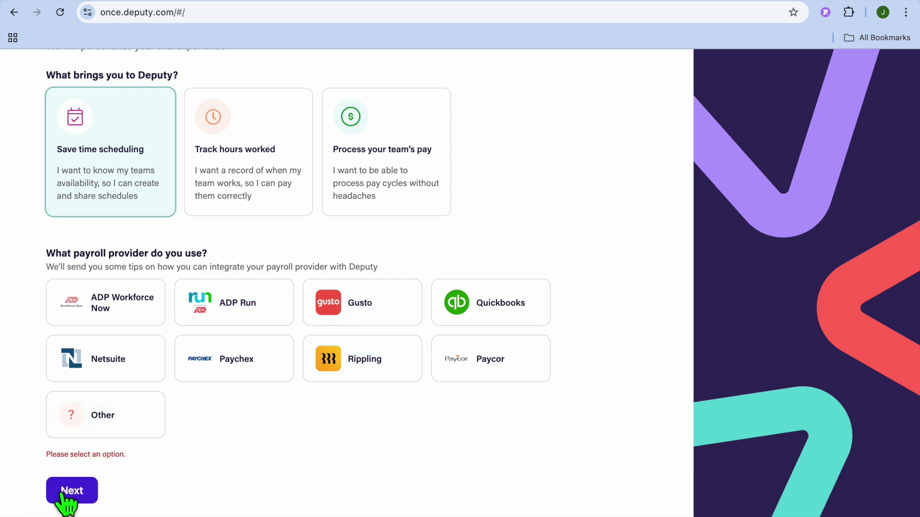
pyautogui.click(107, 429)
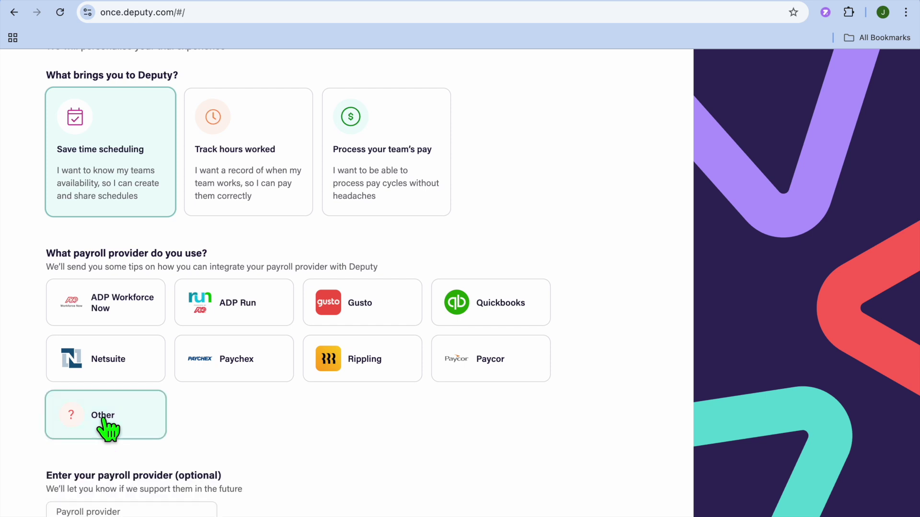
pyautogui.scroll(-2, 174, 457)
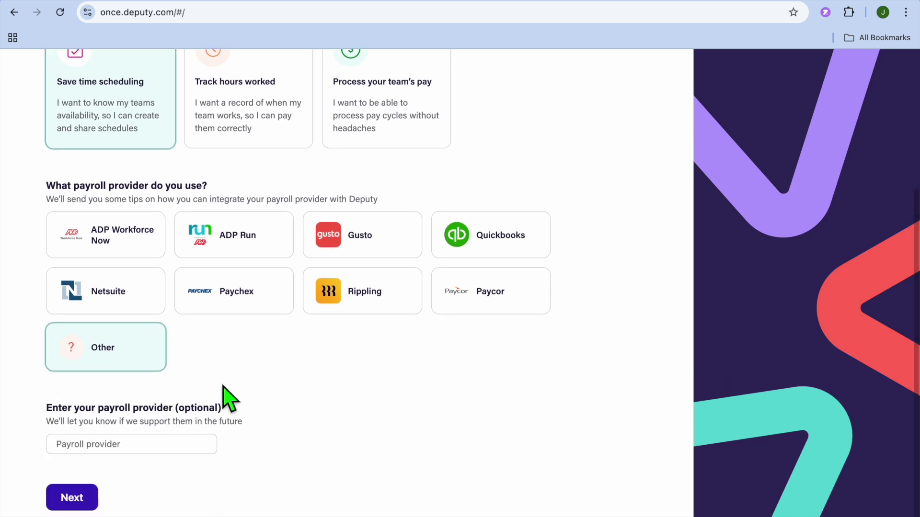
pyautogui.click(457, 242)
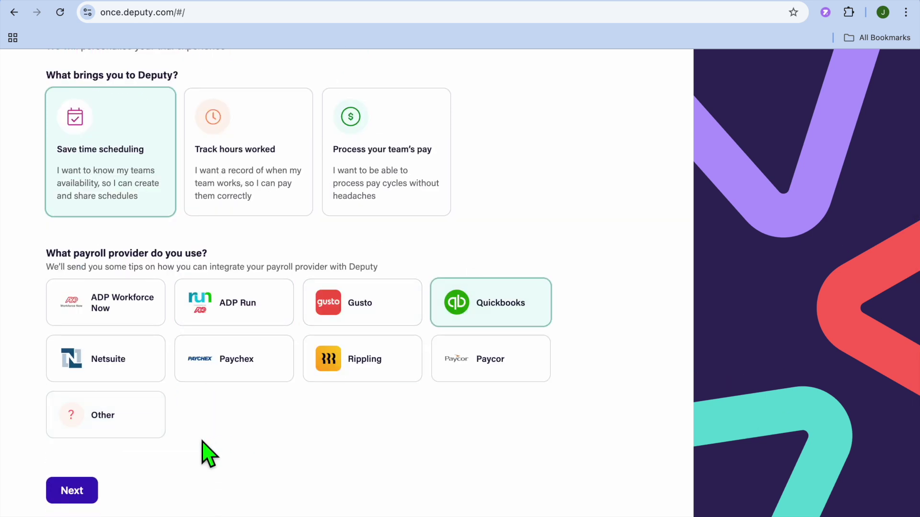
pyautogui.click(72, 490)
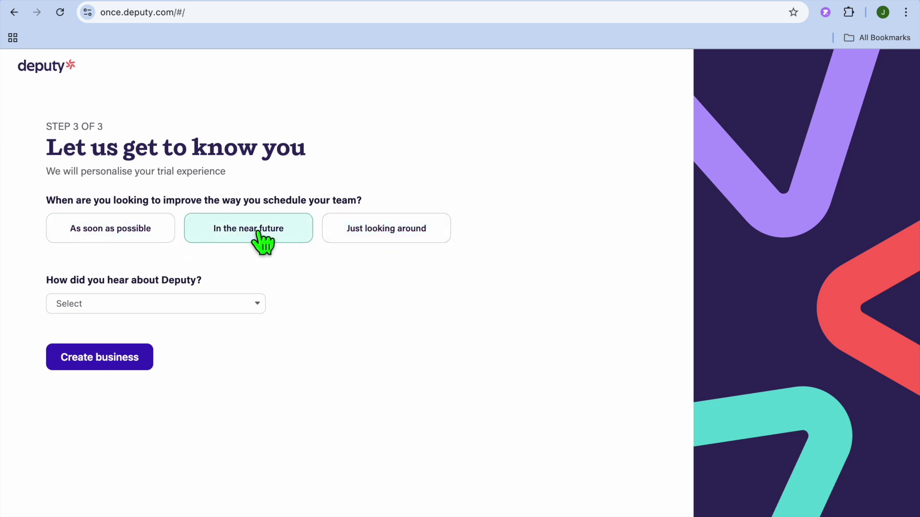
# Answer 'Just looking around' and 'Ad on social media or YouTube', then create the business.
pyautogui.click(383, 235)
pyautogui.click(122, 308)
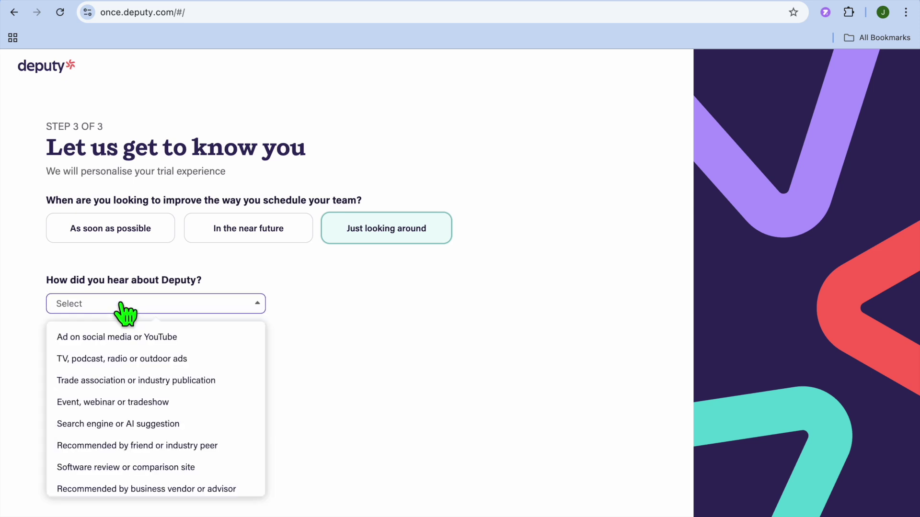
pyautogui.click(136, 337)
pyautogui.click(116, 360)
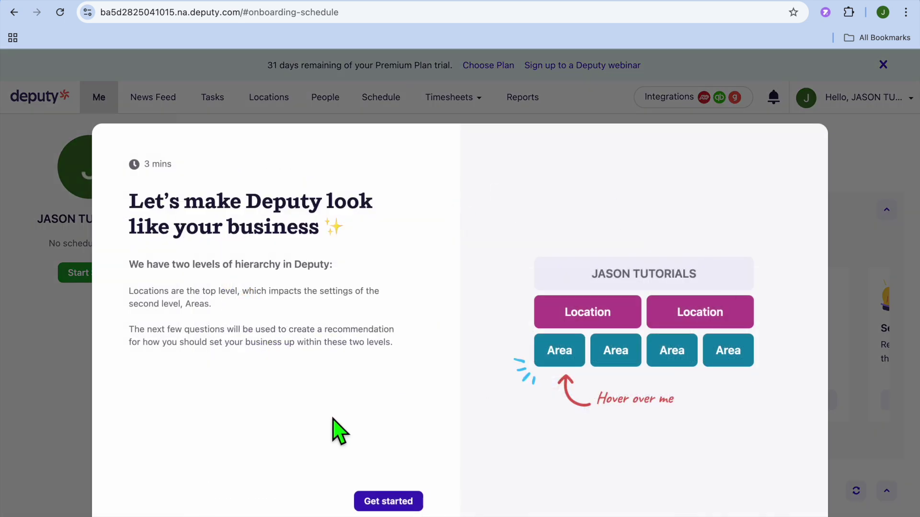
# Begin guided setup, answering one physical location and the independent scheduling managers question.
pyautogui.click(394, 503)
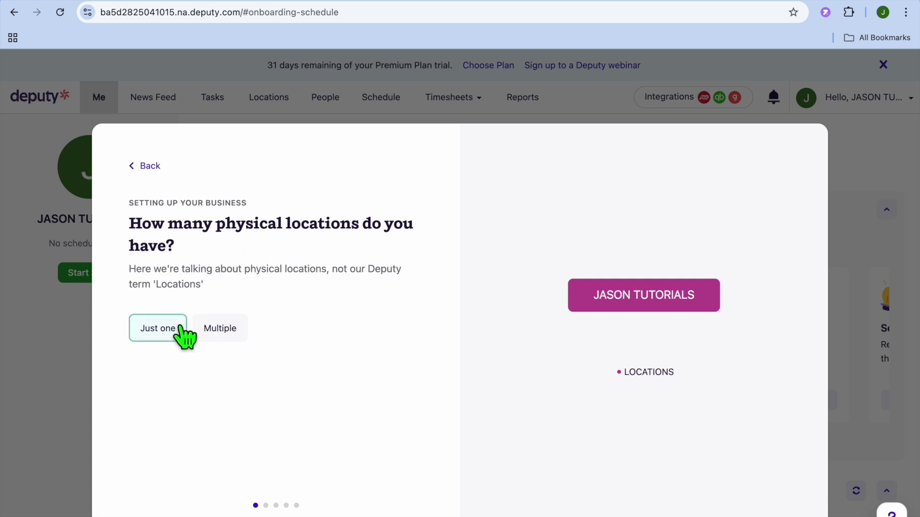
pyautogui.click(184, 332)
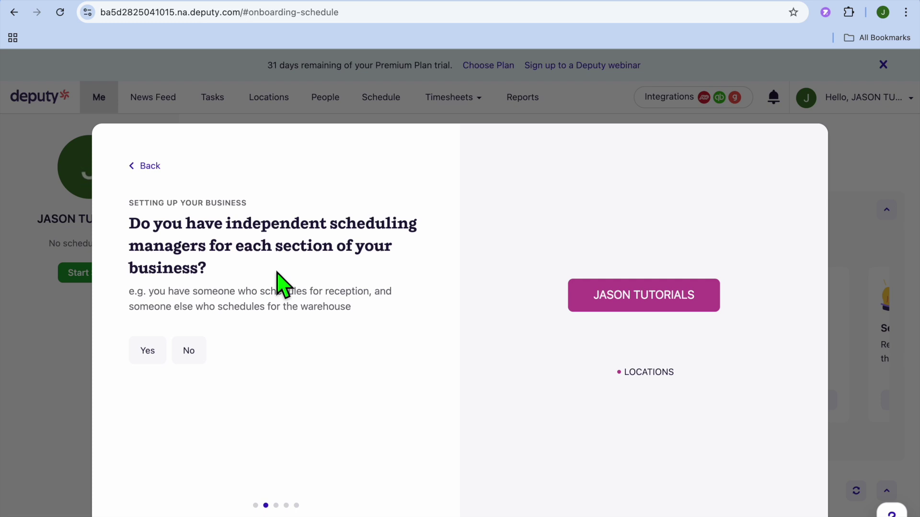
pyautogui.click(189, 351)
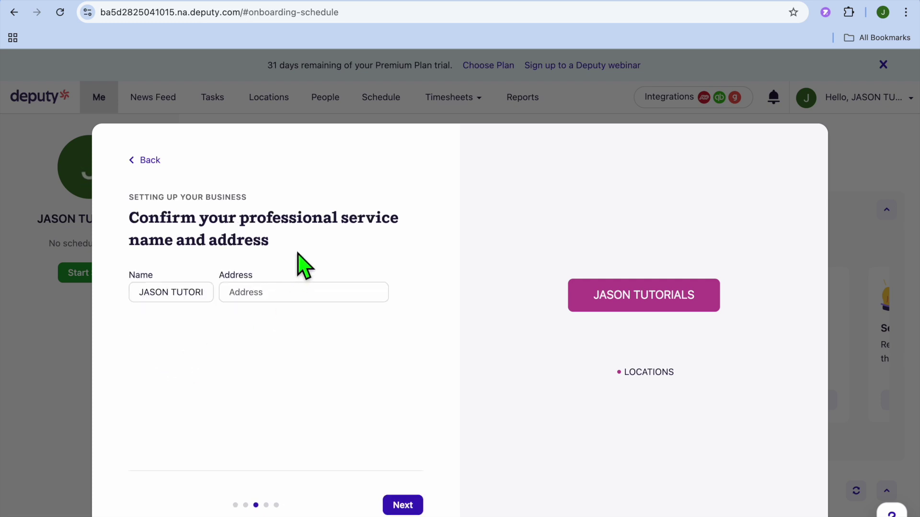
pyautogui.click(273, 299)
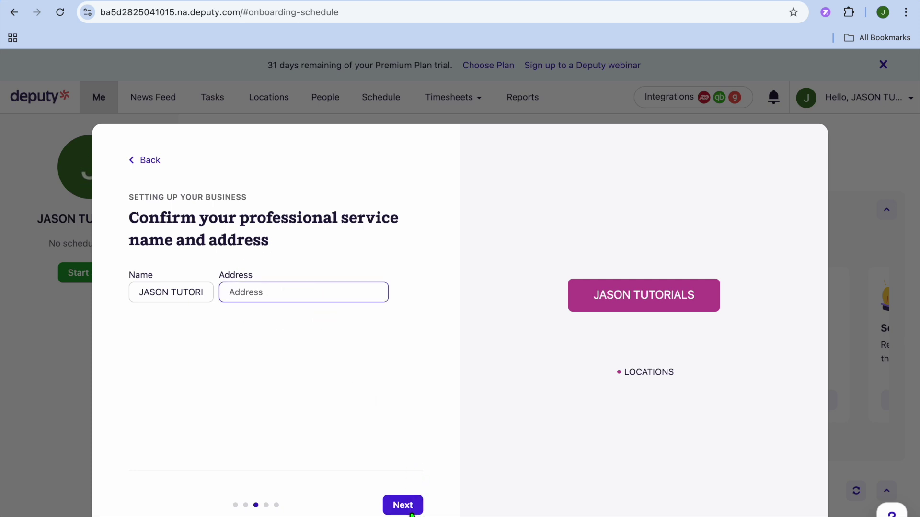
pyautogui.click(412, 513)
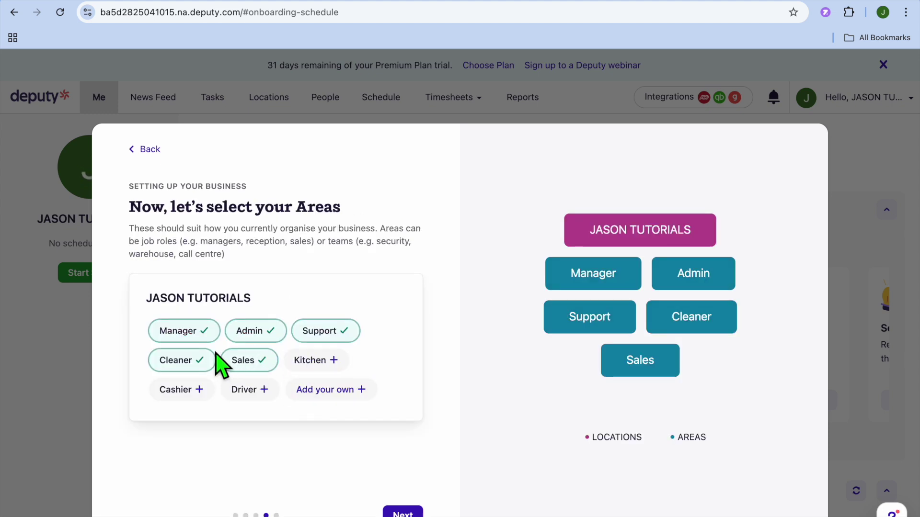
# Add Cashier as a business area and continue to schedule preferences.
pyautogui.scroll(-1, 306, 376)
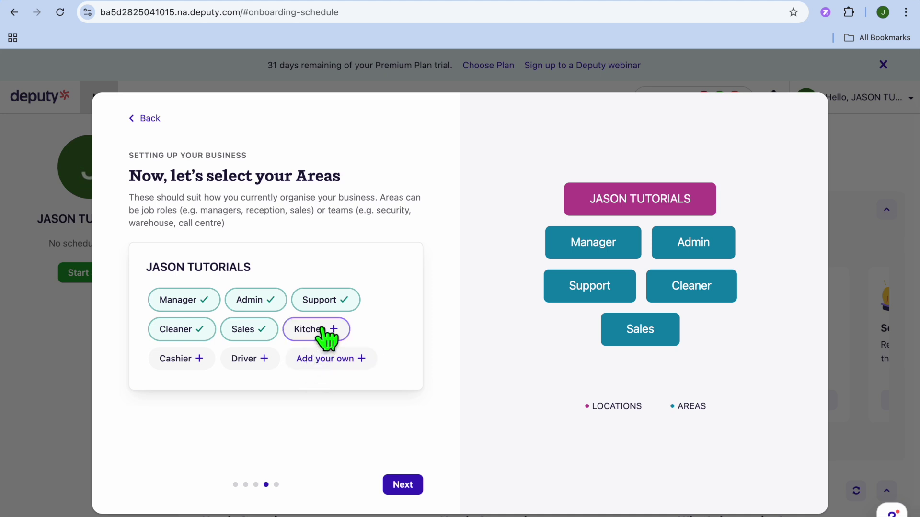
pyautogui.click(180, 359)
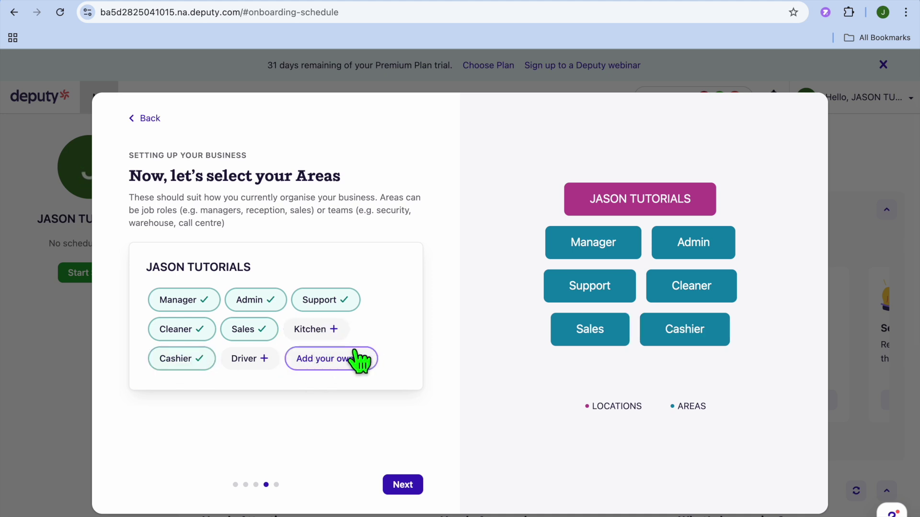
pyautogui.click(407, 485)
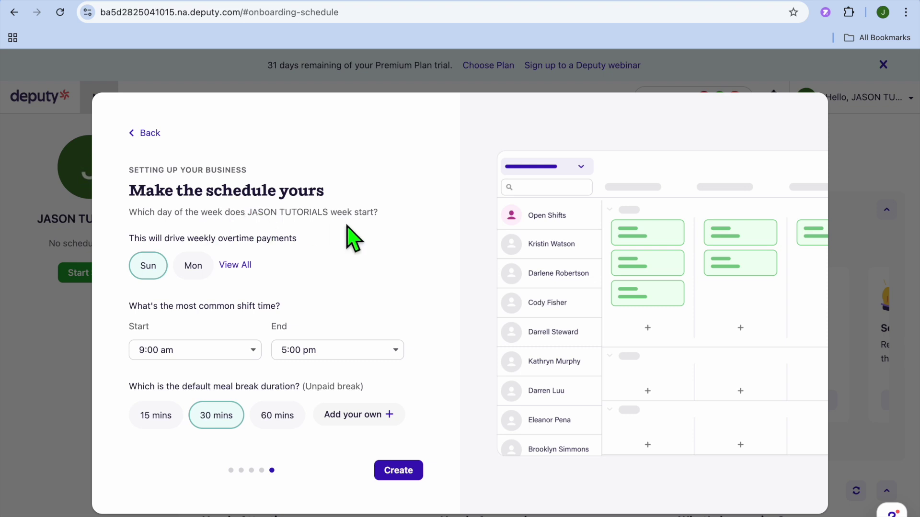
# Set Monday as week start, keep 9:00 am start, choose a 60-minute meal break, and create.
pyautogui.click(201, 267)
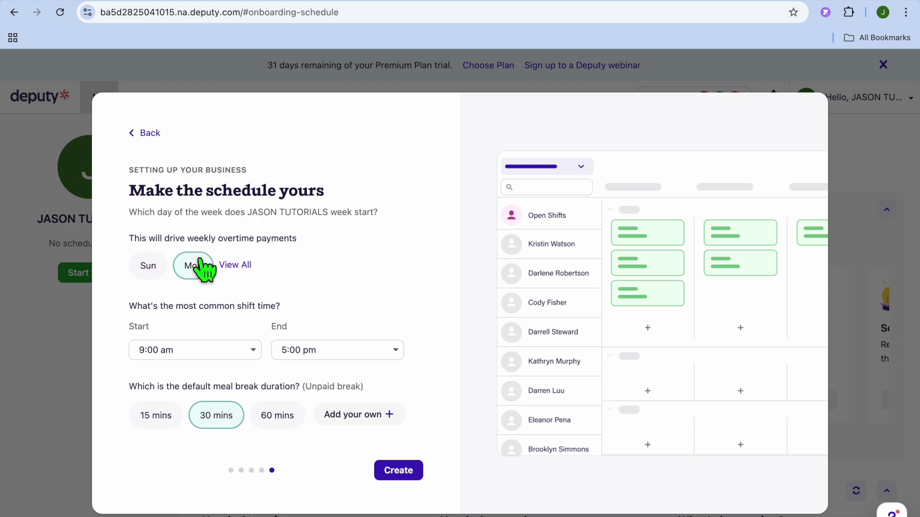
pyautogui.scroll(-1, 329, 380)
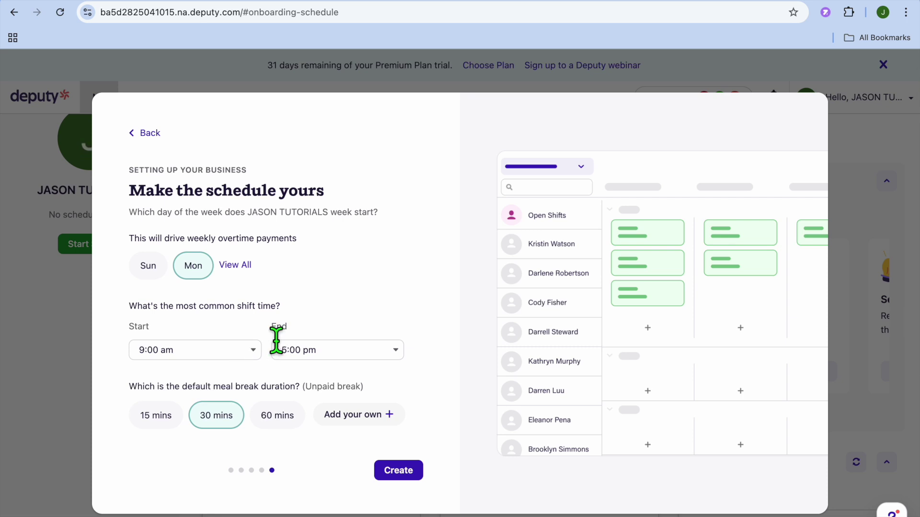
pyautogui.click(250, 361)
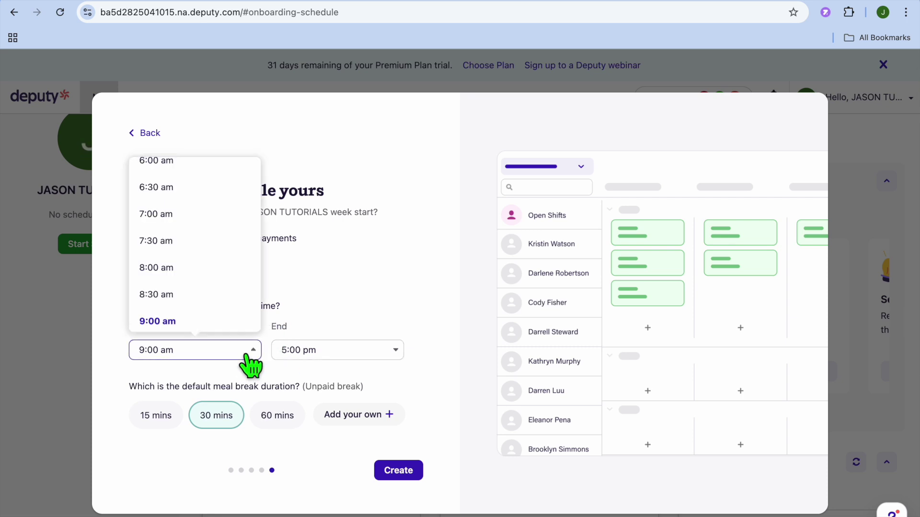
pyautogui.click(249, 357)
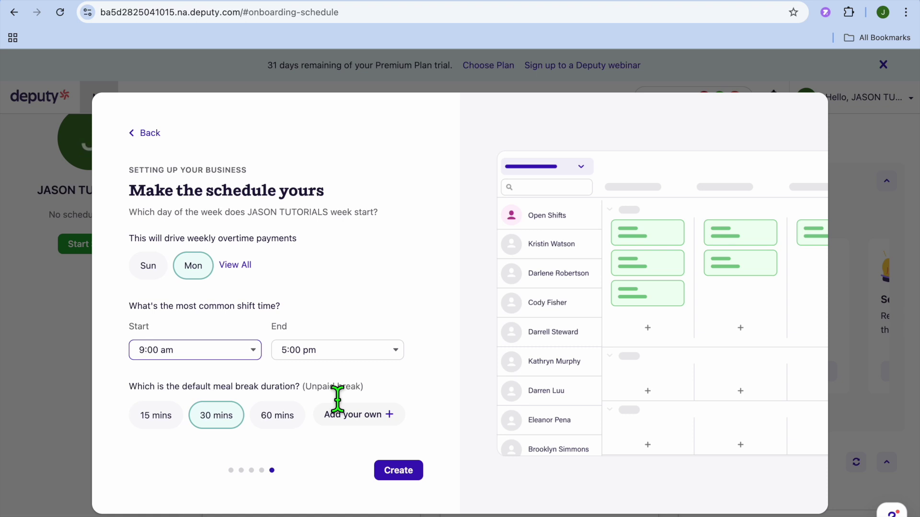
pyautogui.click(280, 418)
pyautogui.click(410, 474)
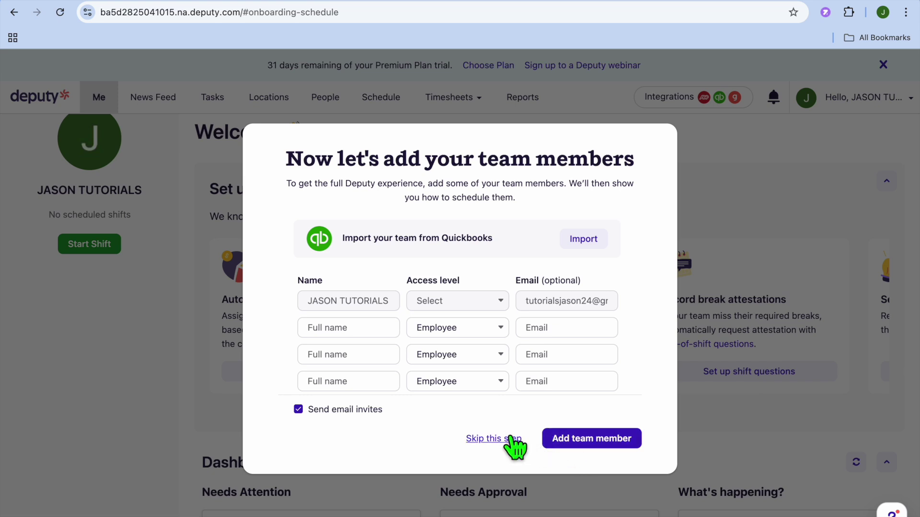
# Skip the team members step and start scheduling from the 'All sorted' dialog.
pyautogui.click(510, 439)
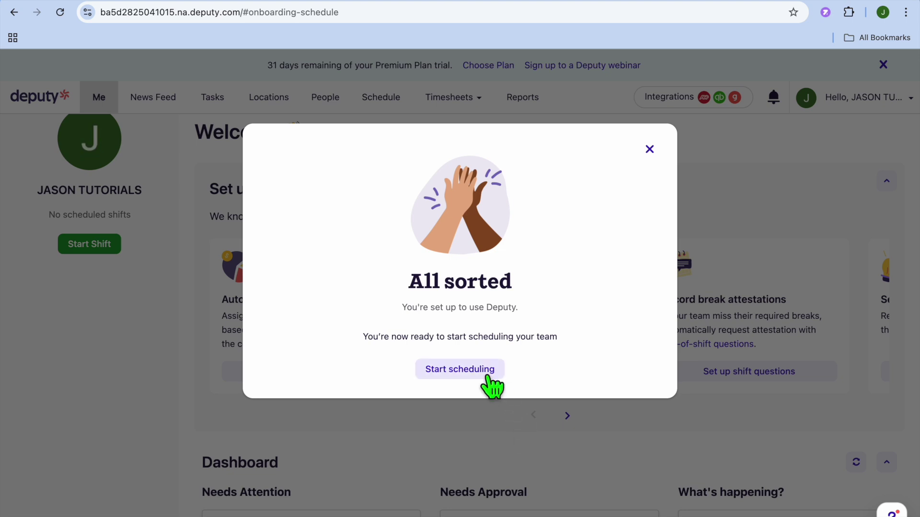
pyautogui.click(479, 370)
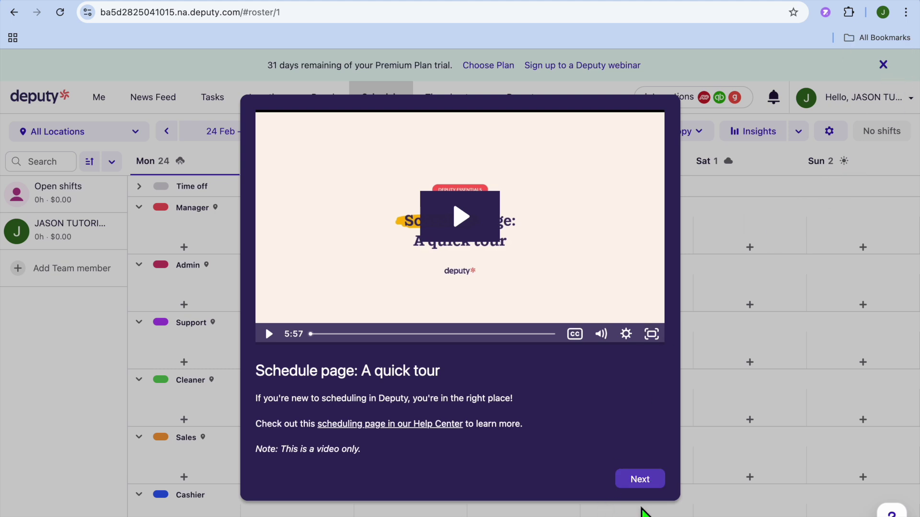
# Close the 'Schedule page: A quick tour' video.
pyautogui.click(644, 507)
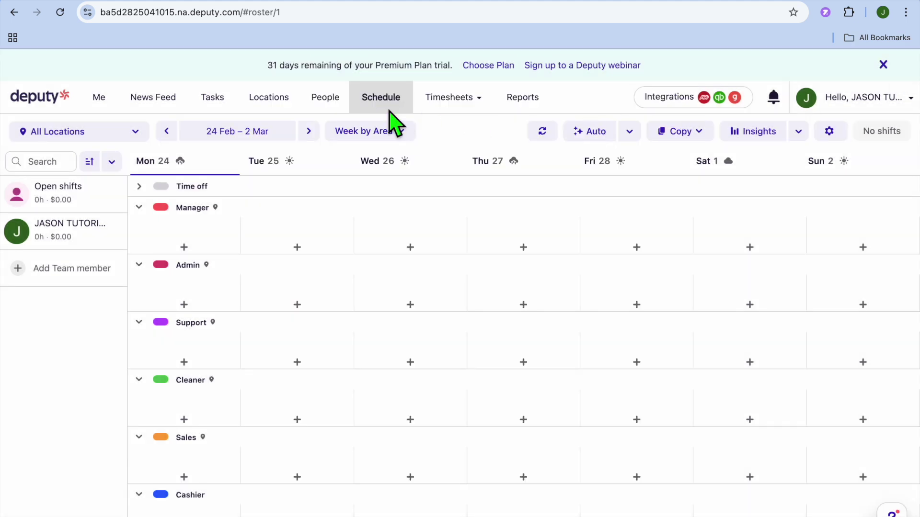
# Look over the People list and the Locations page, then go back to People.
pyautogui.click(335, 100)
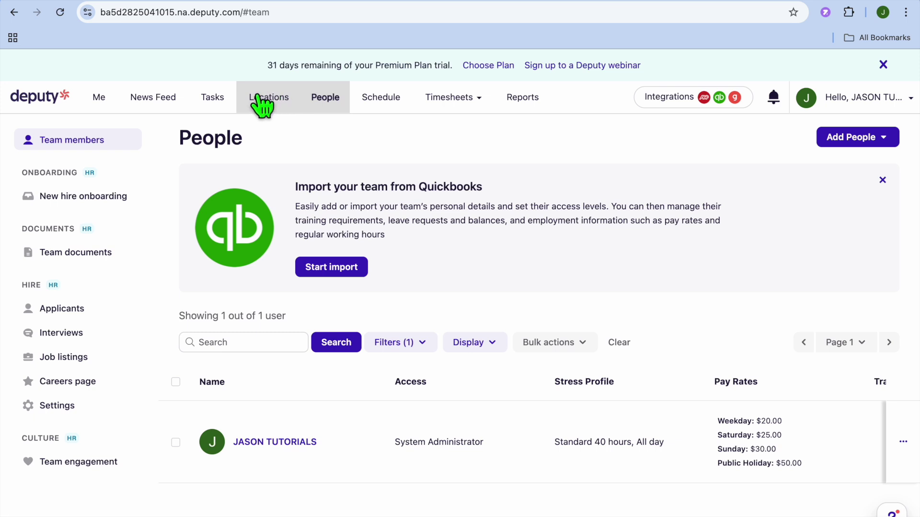
pyautogui.click(261, 100)
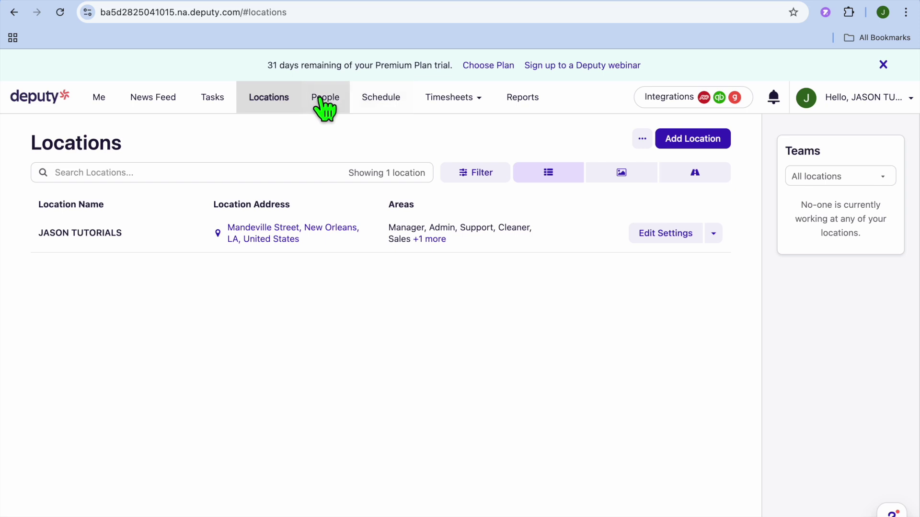
pyautogui.click(325, 103)
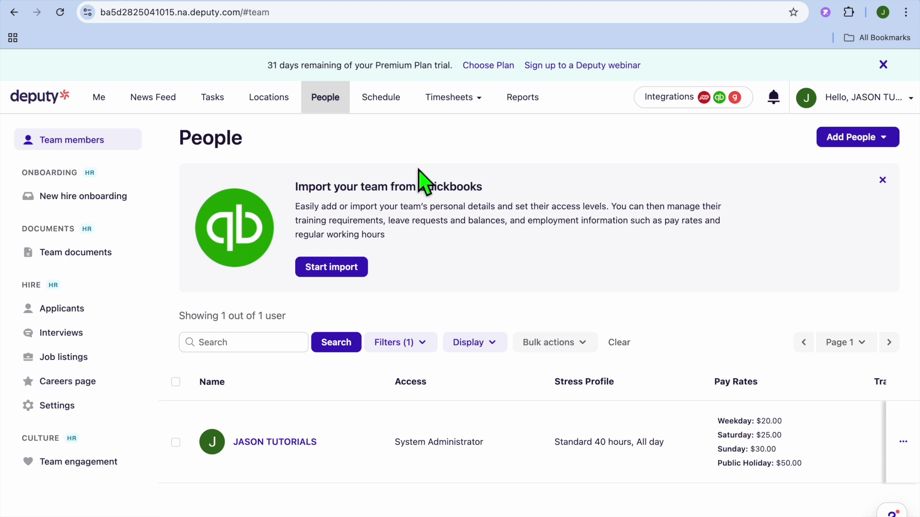
# Return to the weekly schedule and add an empty 9am–5pm Cleaner shift on Monday.
pyautogui.click(386, 99)
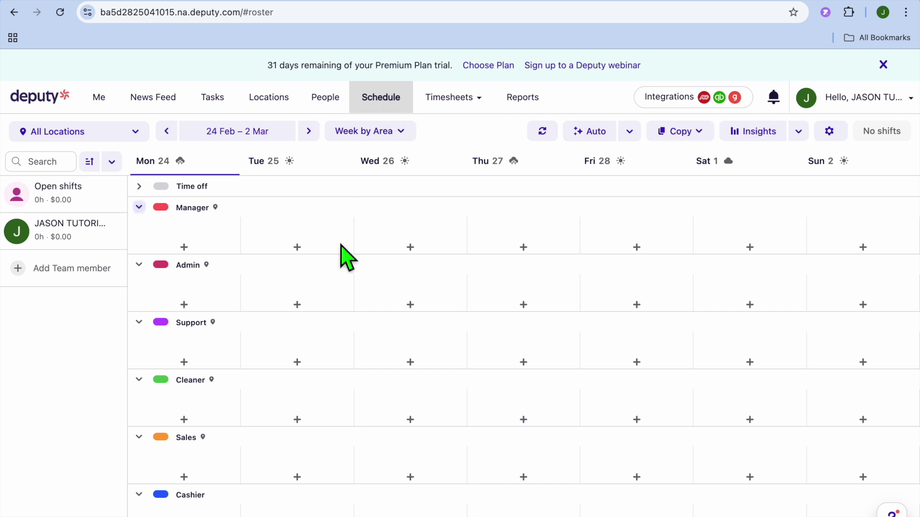
pyautogui.scroll(-1, 329, 297)
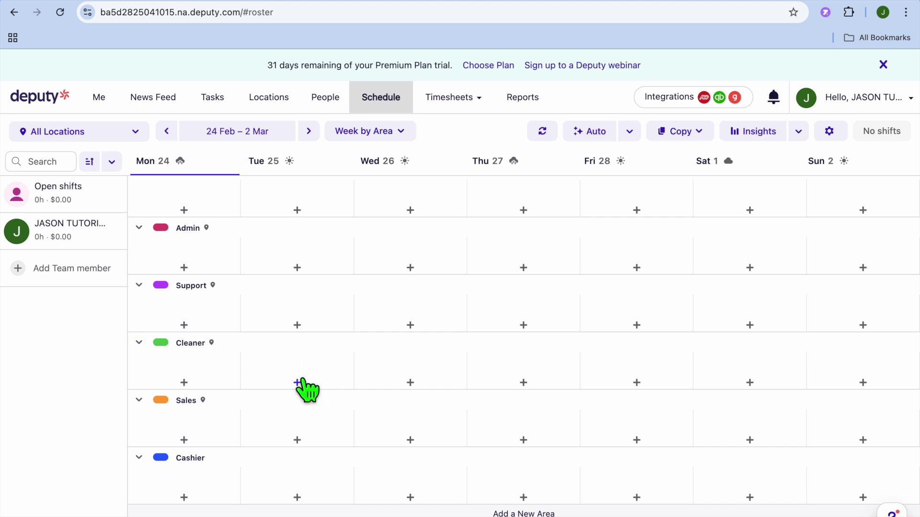
pyautogui.click(184, 382)
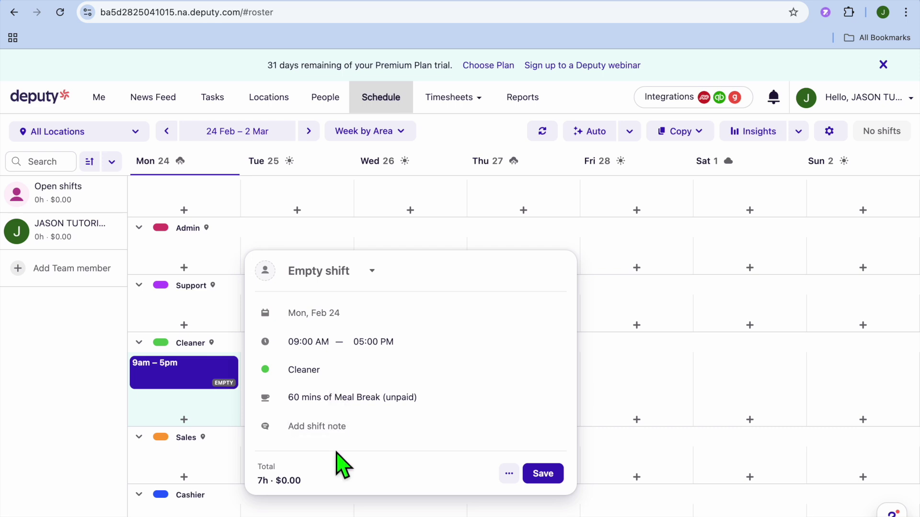
# Repeat the Monday Cleaner shift for the rest of the week.
pyautogui.moveTo(304, 484)
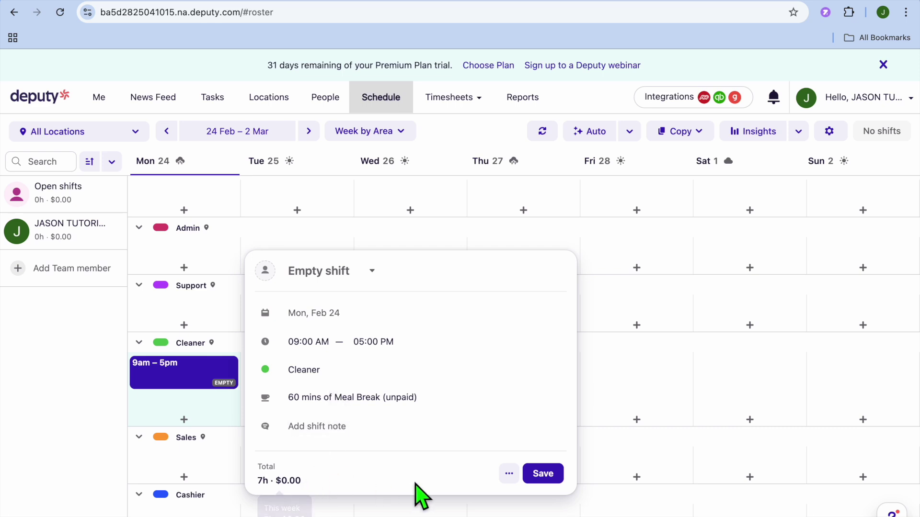
pyautogui.click(510, 474)
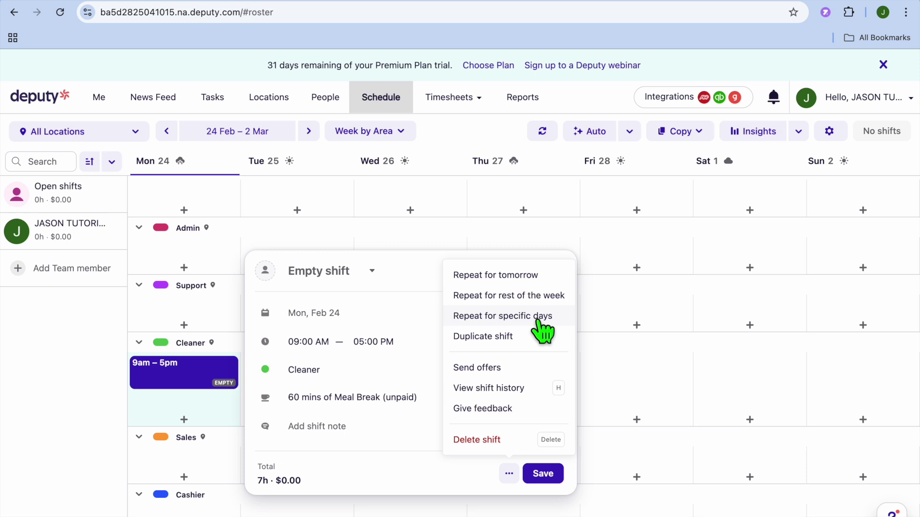
pyautogui.click(518, 297)
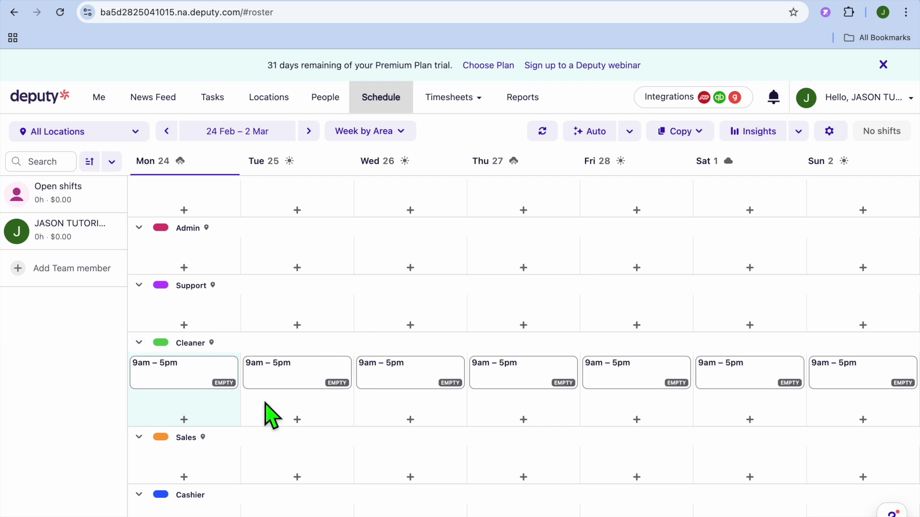
pyautogui.moveTo(307, 385)
pyautogui.click(830, 133)
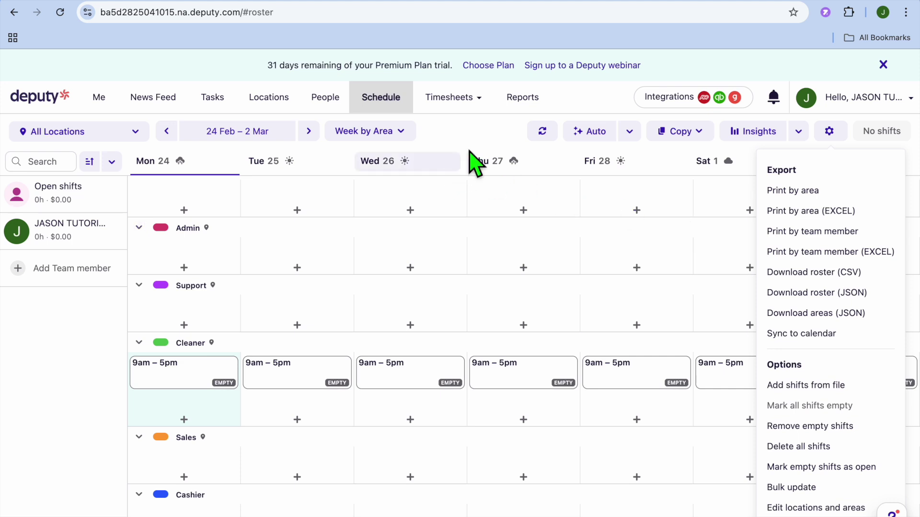
pyautogui.click(558, 100)
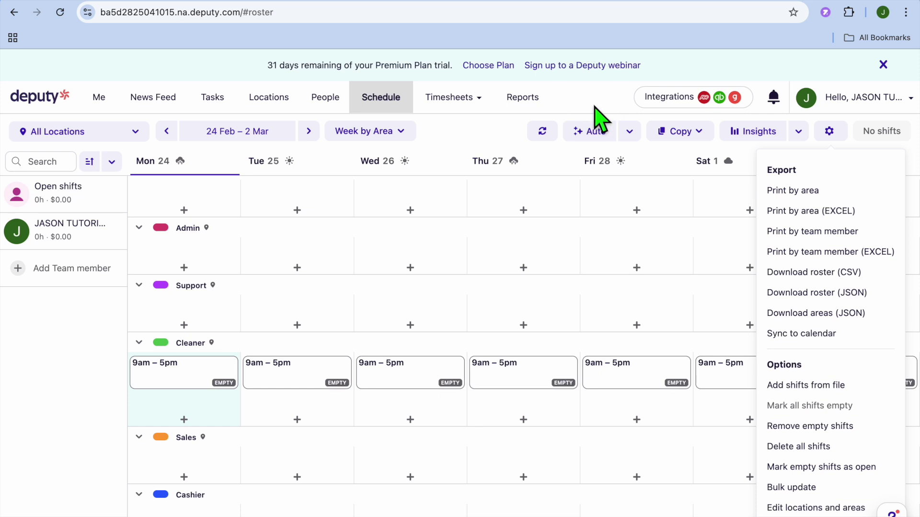
pyautogui.click(607, 160)
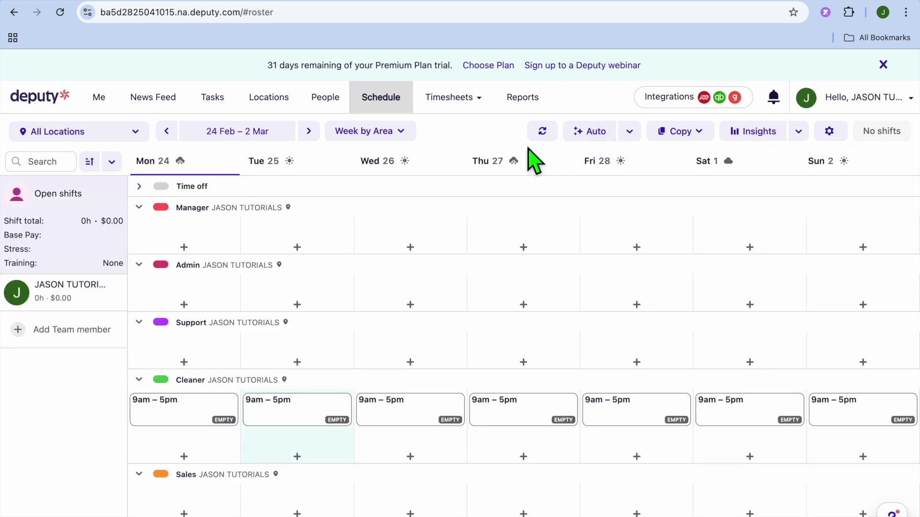
# Go to the Tasks page and start adding a task for someone else.
pyautogui.click(229, 103)
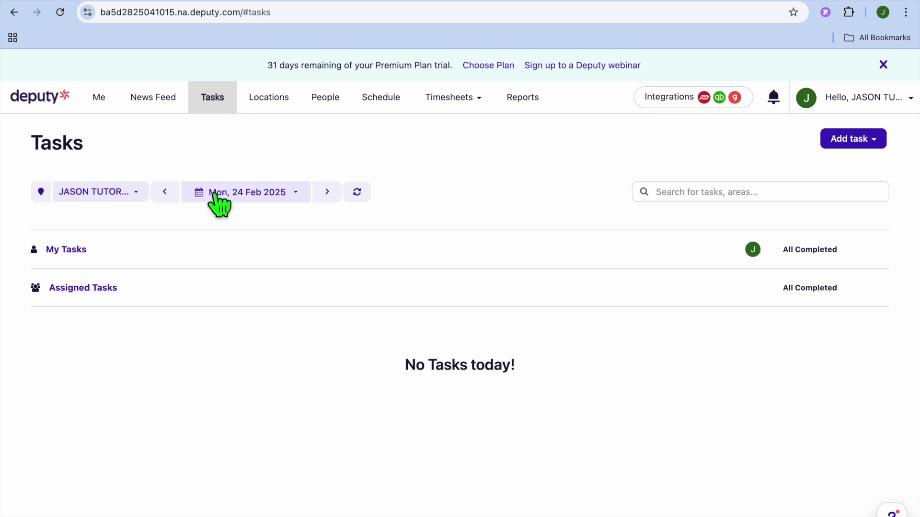
pyautogui.click(842, 144)
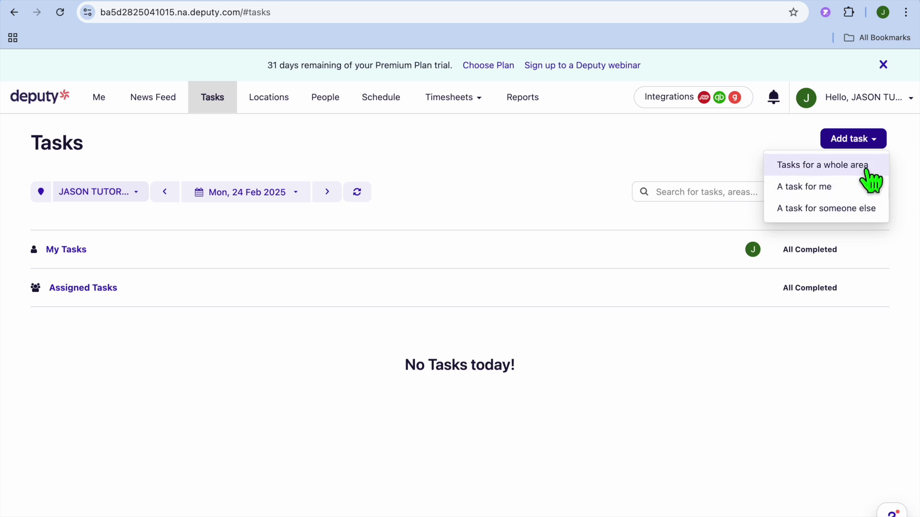
pyautogui.click(840, 211)
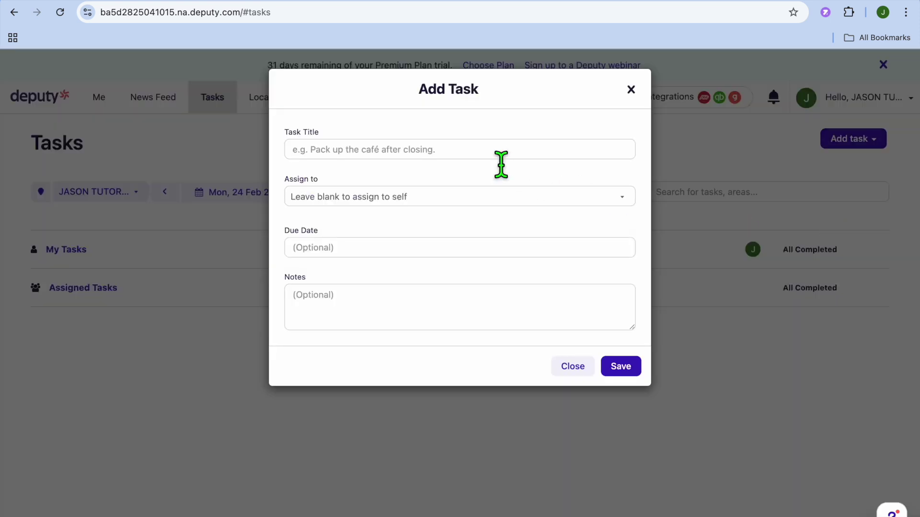
# Check the task title, assignee and due date fields, then close the form unsaved and return home.
pyautogui.click(487, 159)
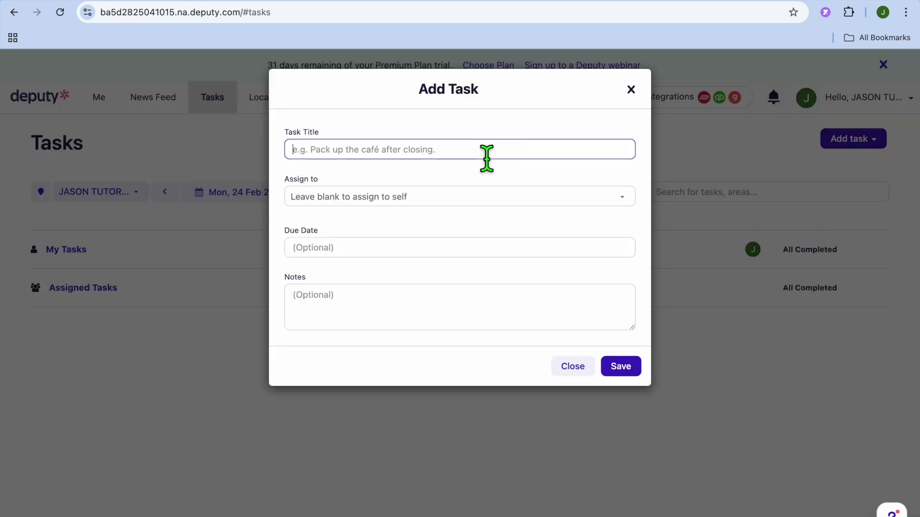
pyautogui.click(477, 194)
pyautogui.click(477, 194)
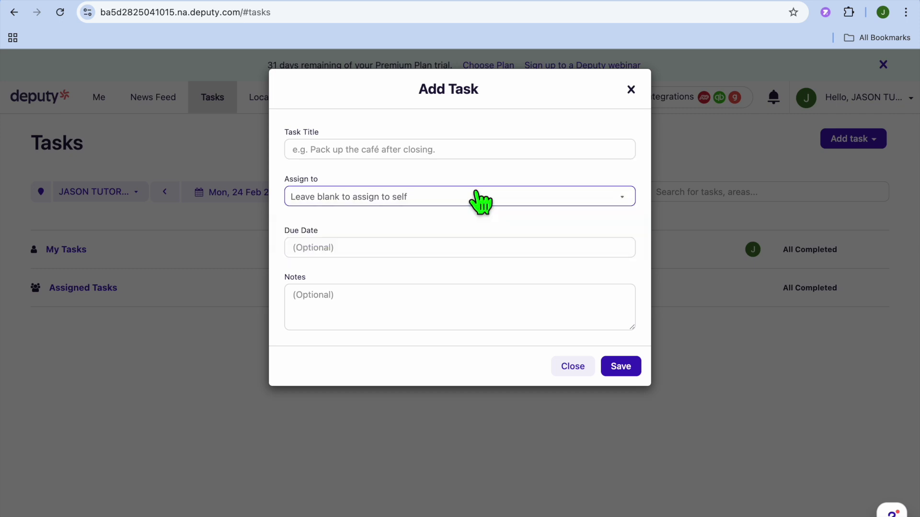
pyautogui.click(433, 249)
pyautogui.click(527, 309)
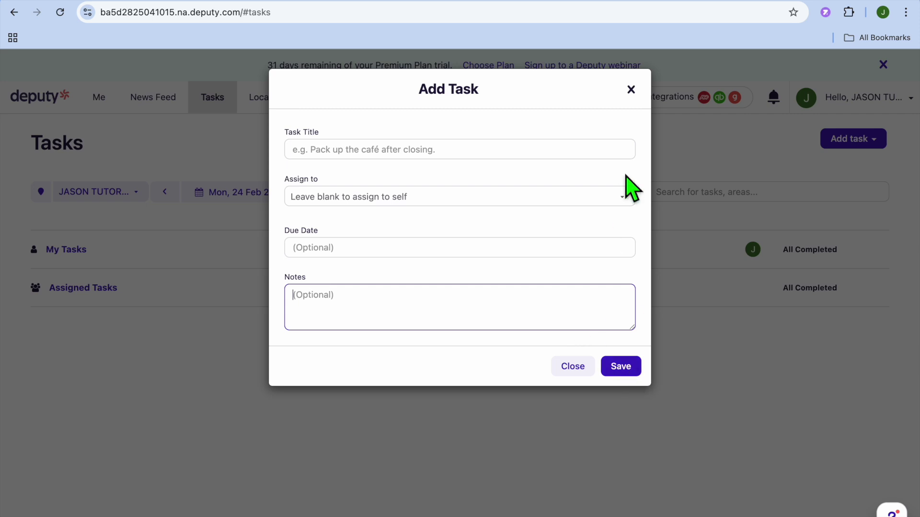
pyautogui.click(632, 90)
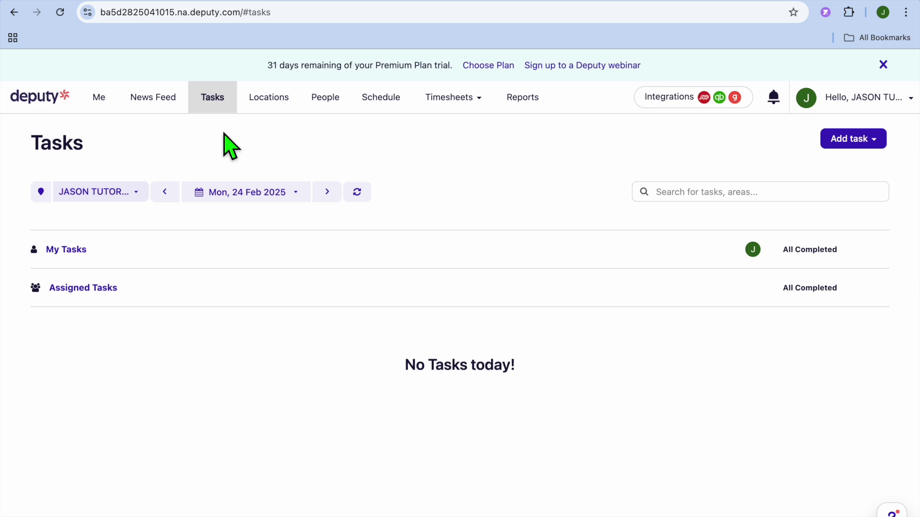
pyautogui.click(99, 99)
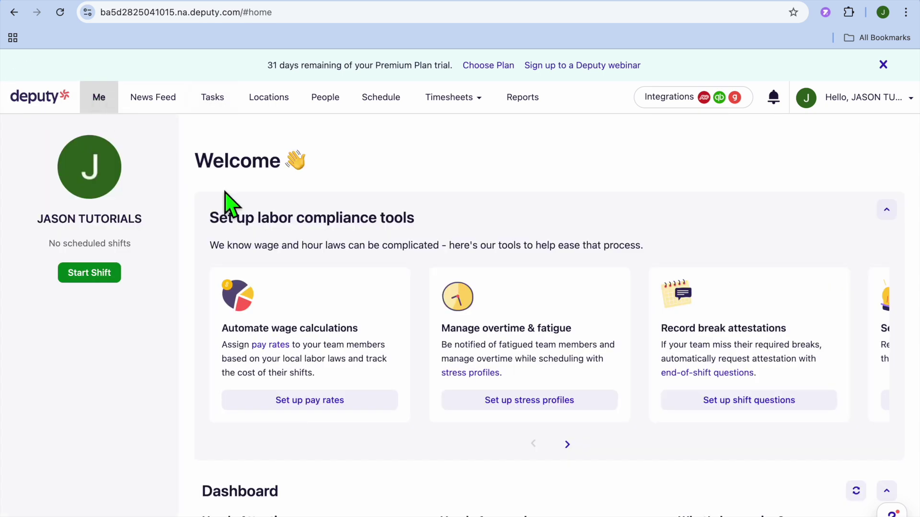
# Start an unscheduled shift in the [BA5] Manager area.
pyautogui.scroll(-1, 229, 204)
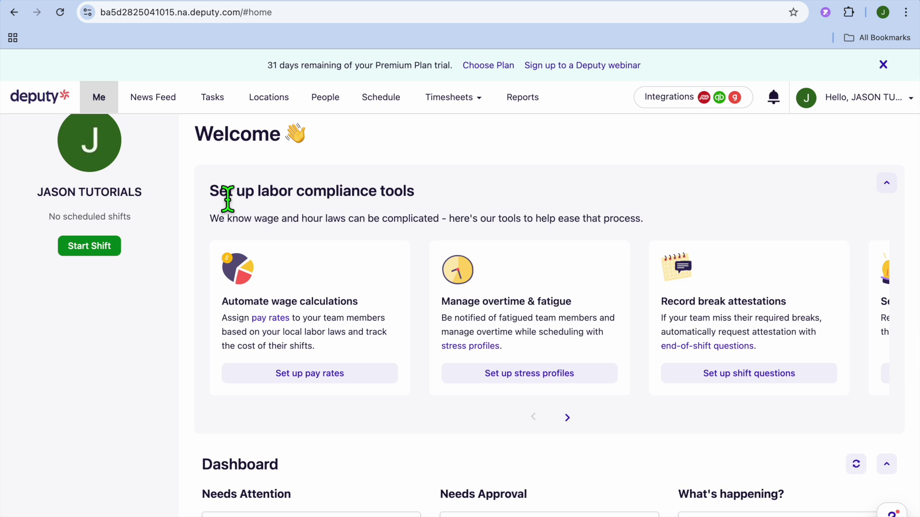
pyautogui.scroll(1, 227, 199)
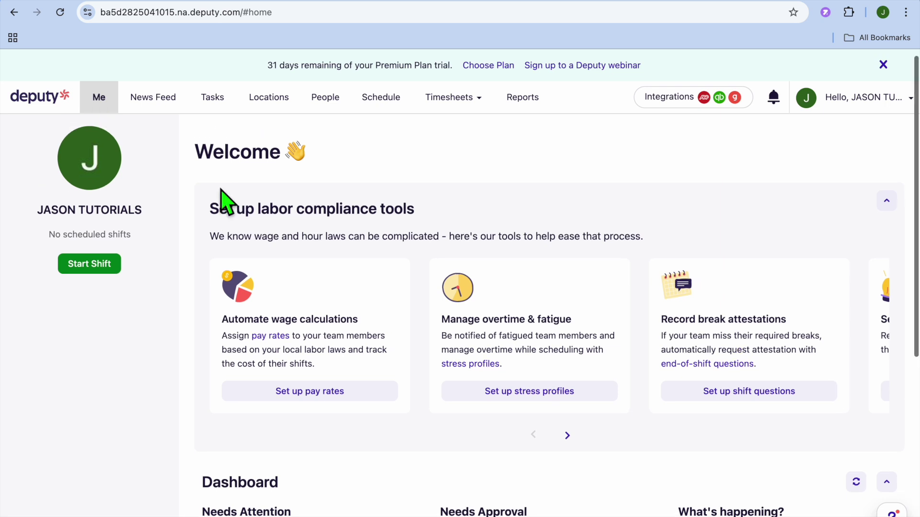
pyautogui.click(89, 268)
pyautogui.click(429, 141)
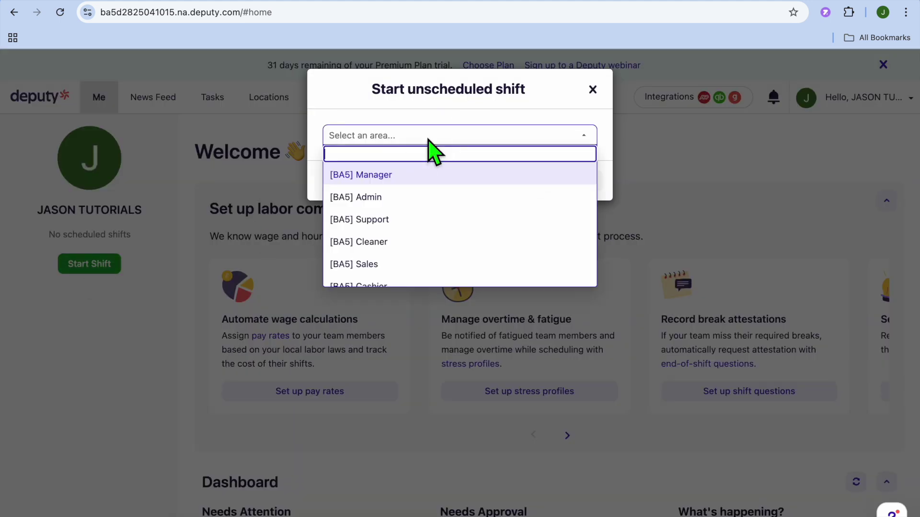
pyautogui.scroll(-1, 440, 204)
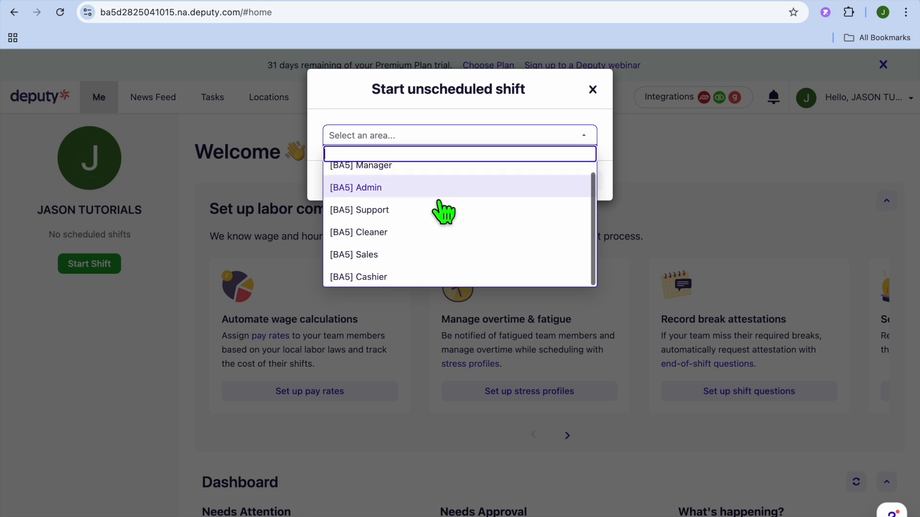
pyautogui.click(437, 172)
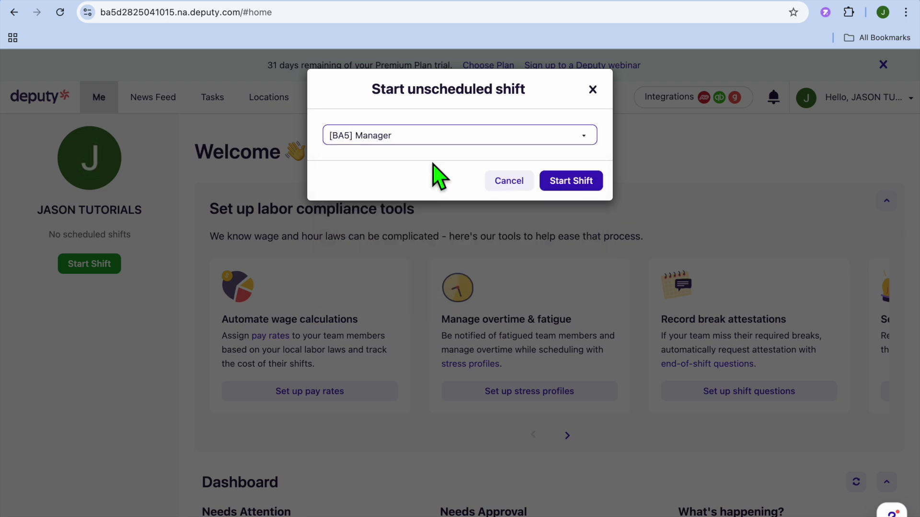
pyautogui.click(580, 182)
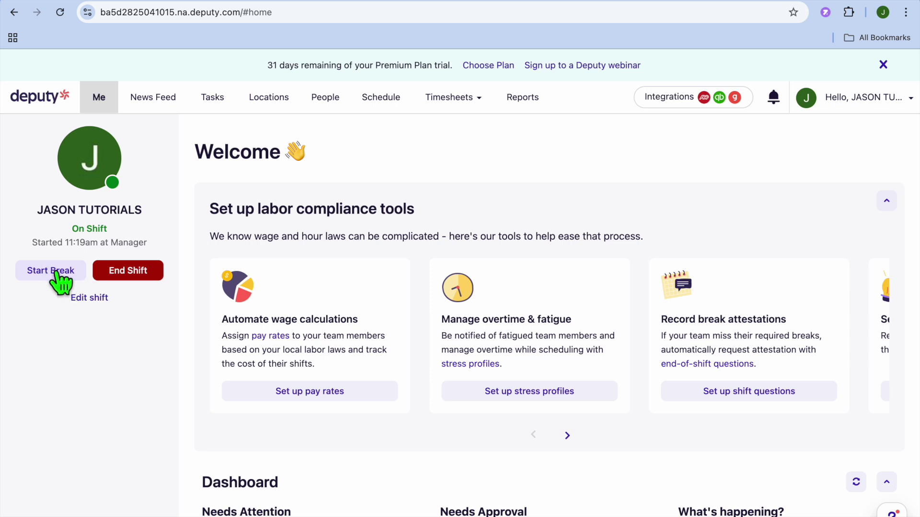
# Begin ending the one-minute shift, then cancel so it keeps running.
pyautogui.click(122, 275)
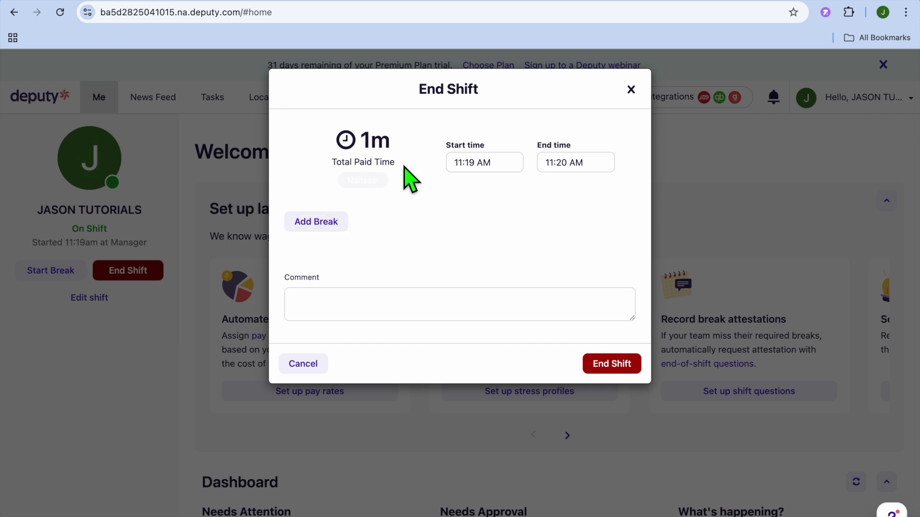
pyautogui.click(618, 364)
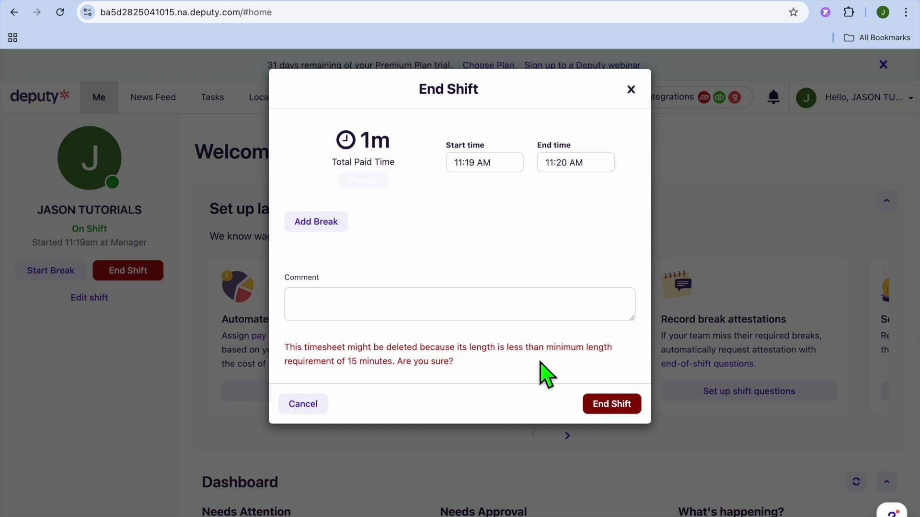
pyautogui.click(632, 90)
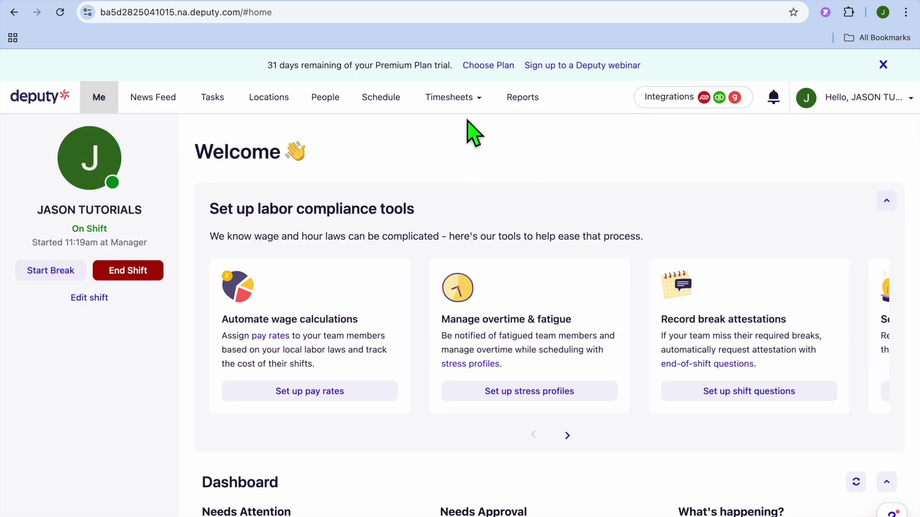
pyautogui.click(468, 99)
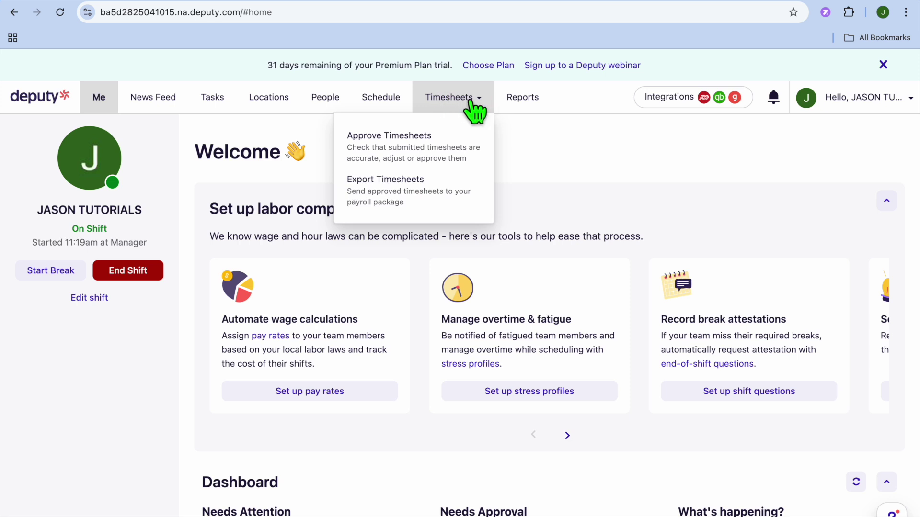
# Browse the Reports page cards, from Schedule vs Timesheet vs Sales through attendance to leave reports.
pyautogui.click(521, 100)
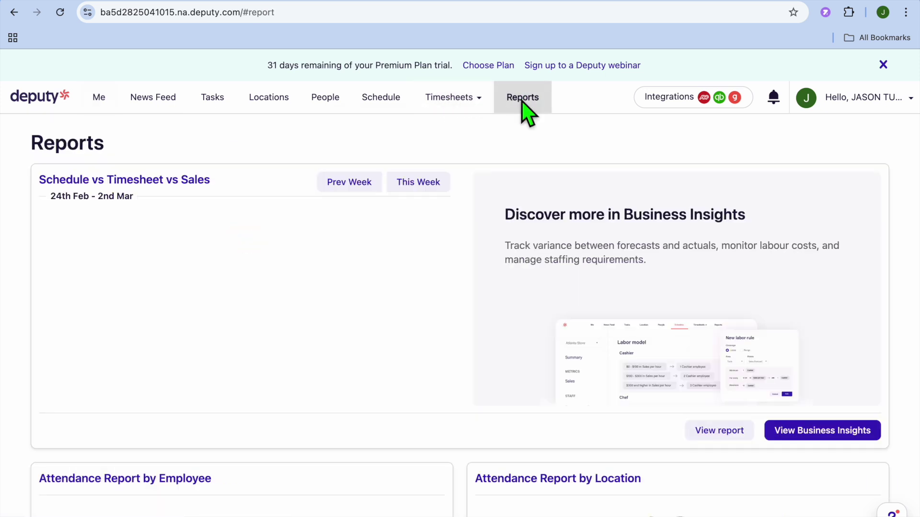
pyautogui.scroll(-5, 390, 271)
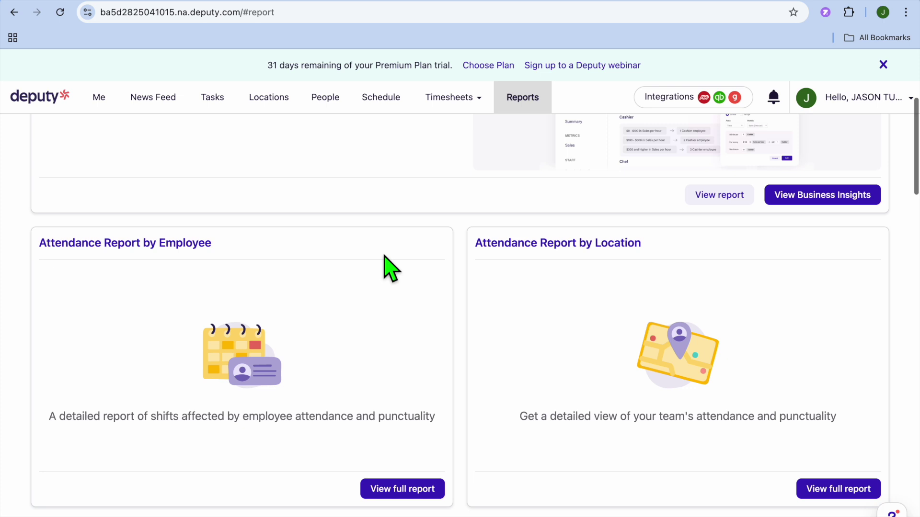
pyautogui.scroll(-1, 384, 261)
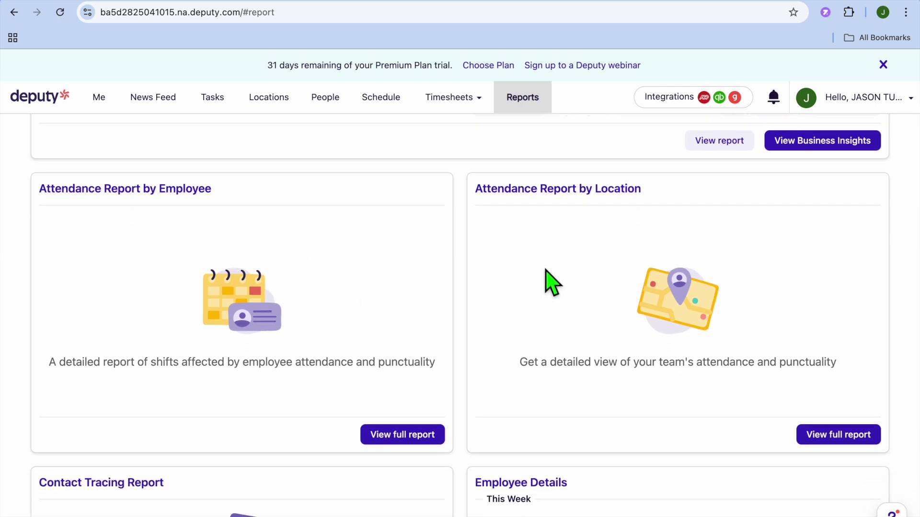
pyautogui.scroll(-4, 566, 147)
pyautogui.scroll(-3, 565, 148)
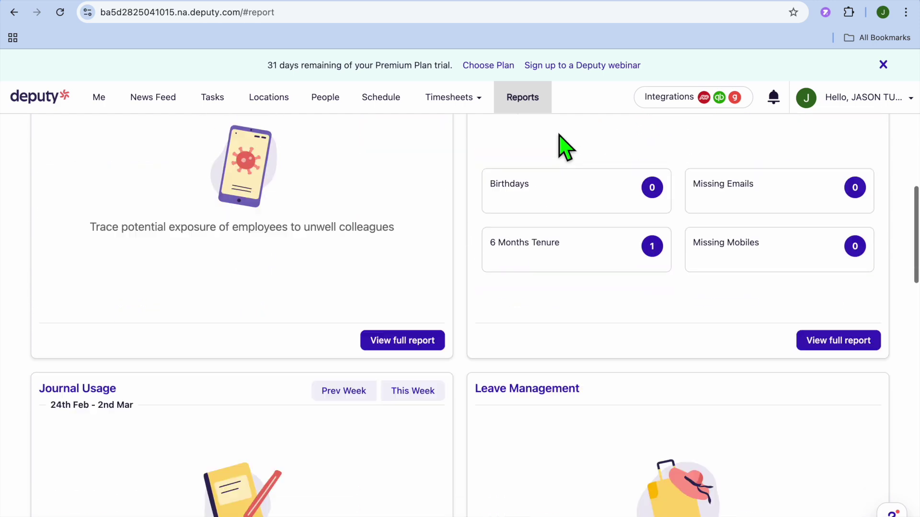
pyautogui.scroll(15, 564, 147)
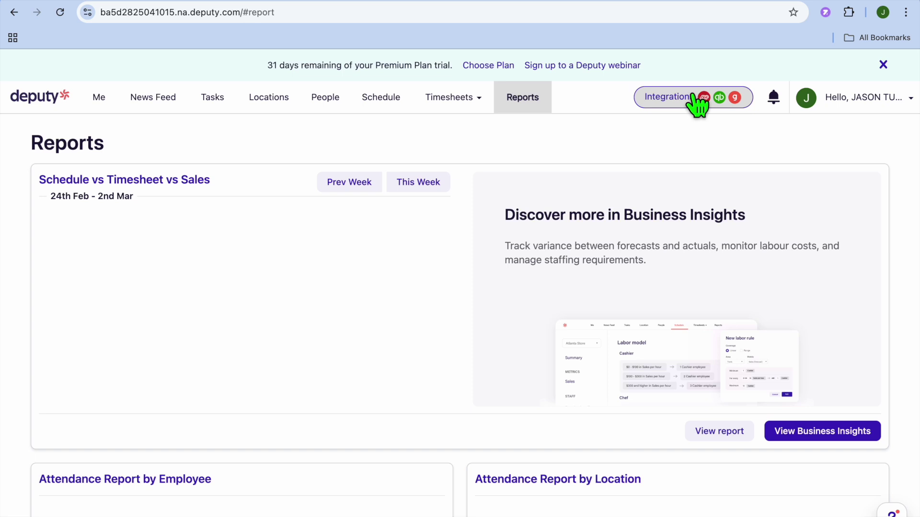
pyautogui.click(875, 104)
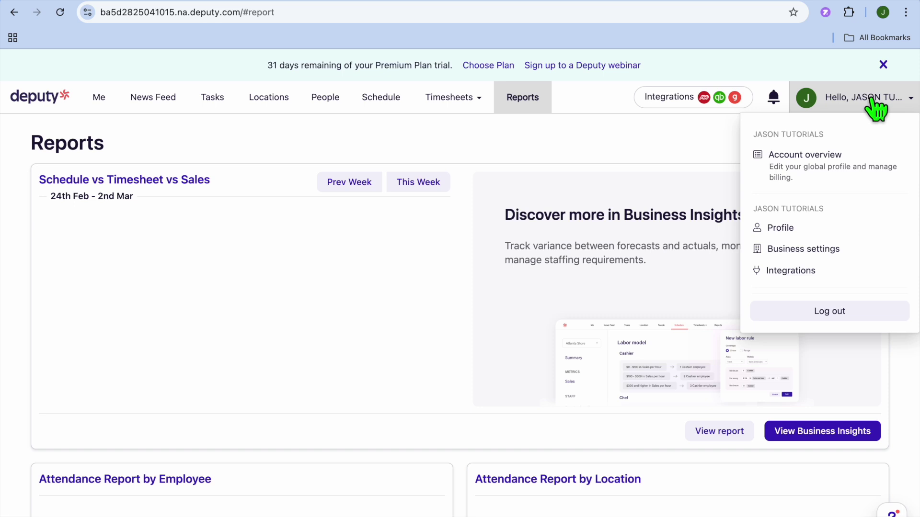
pyautogui.click(826, 249)
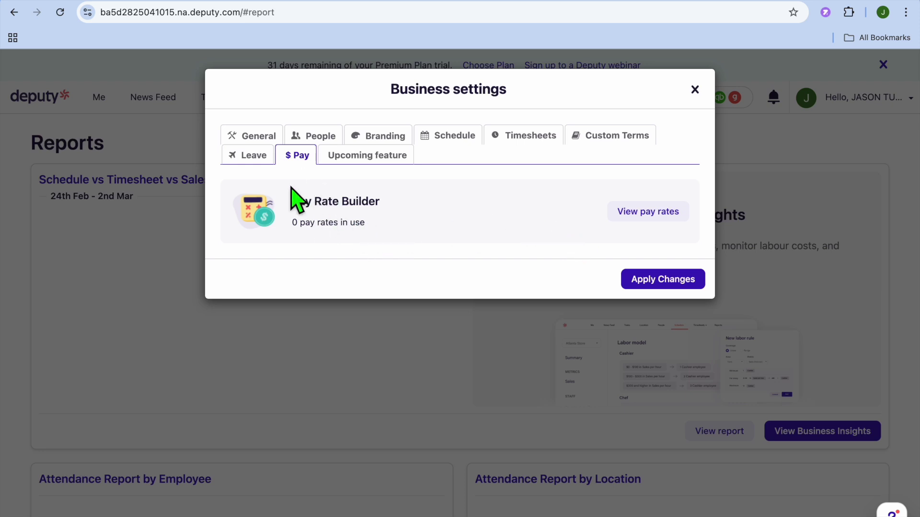
pyautogui.click(238, 165)
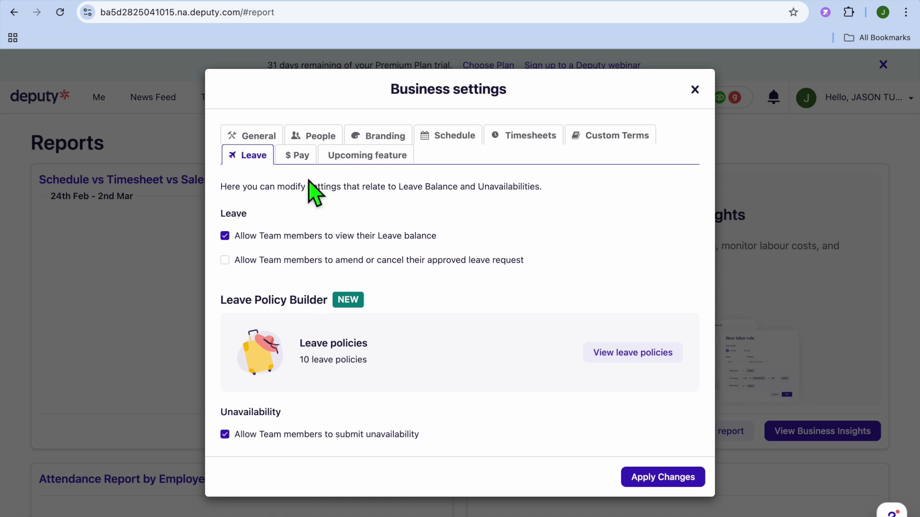
pyautogui.click(382, 161)
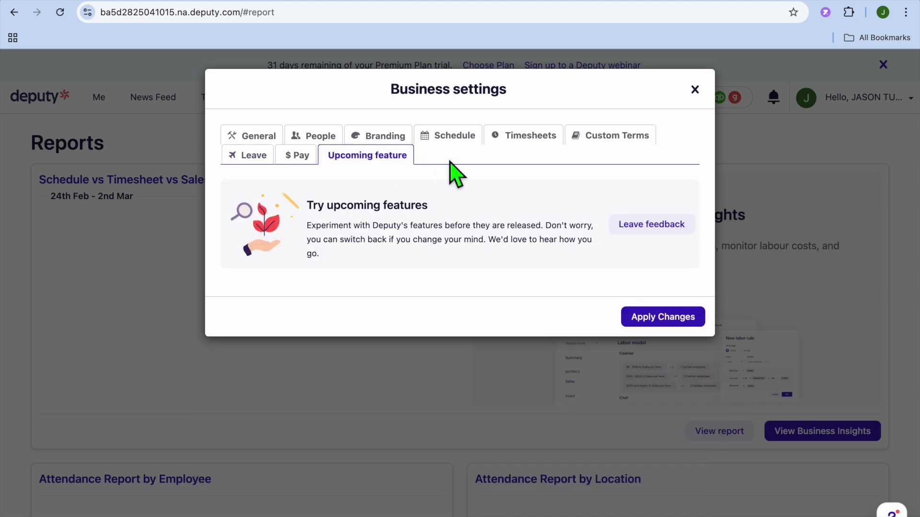
pyautogui.click(517, 143)
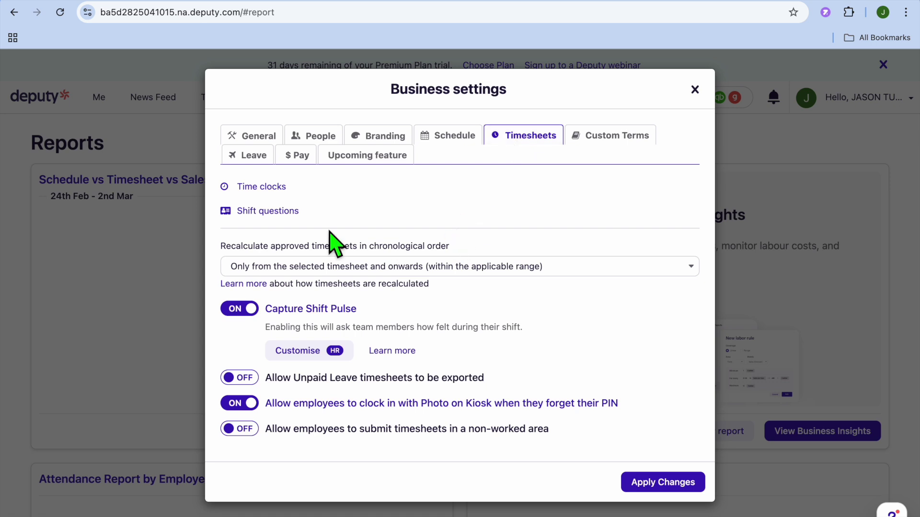
pyautogui.scroll(-3, 395, 283)
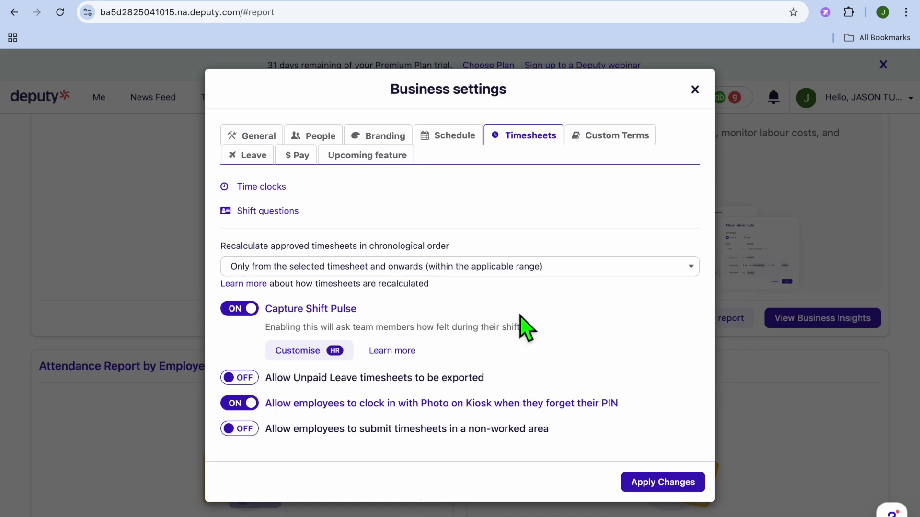
pyautogui.click(695, 90)
pyautogui.click(56, 100)
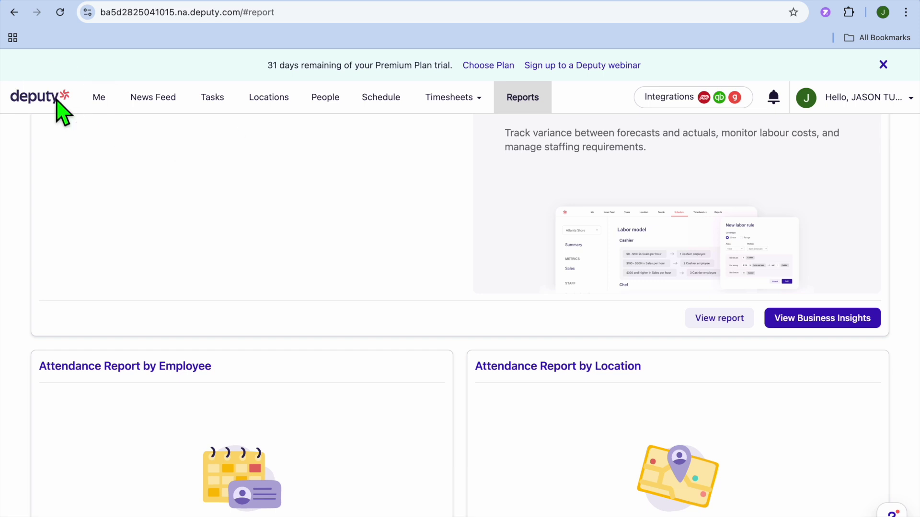
pyautogui.click(32, 98)
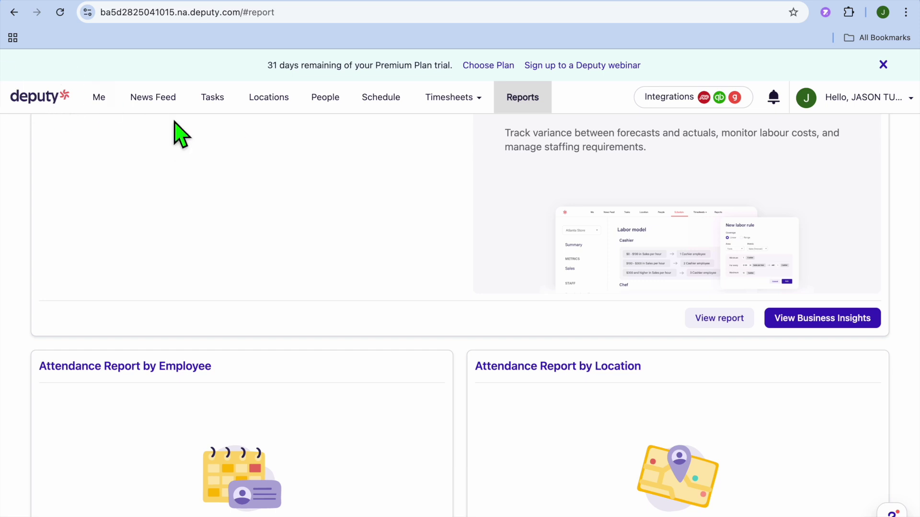